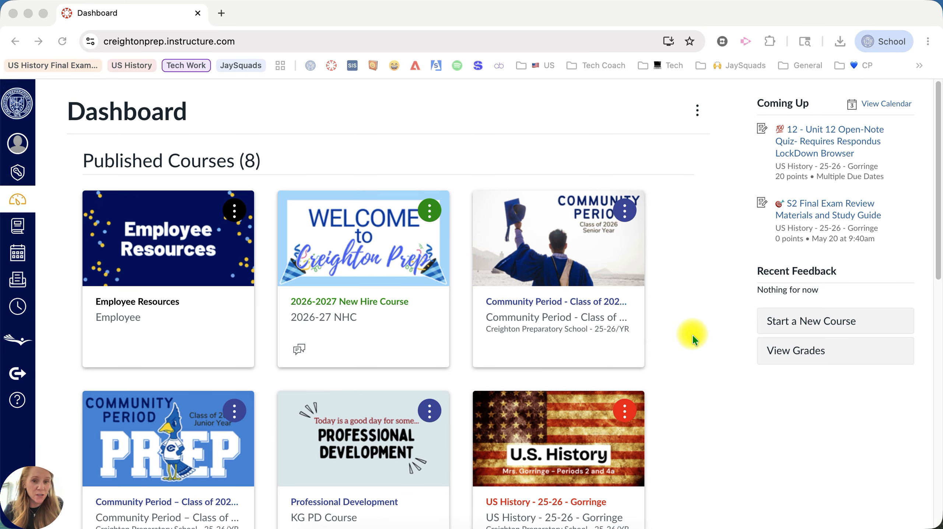
# - Open the US History course and collapse the SEMESTER 2 FINAL EXAM module
pyautogui.scroll(-4, 695, 331)
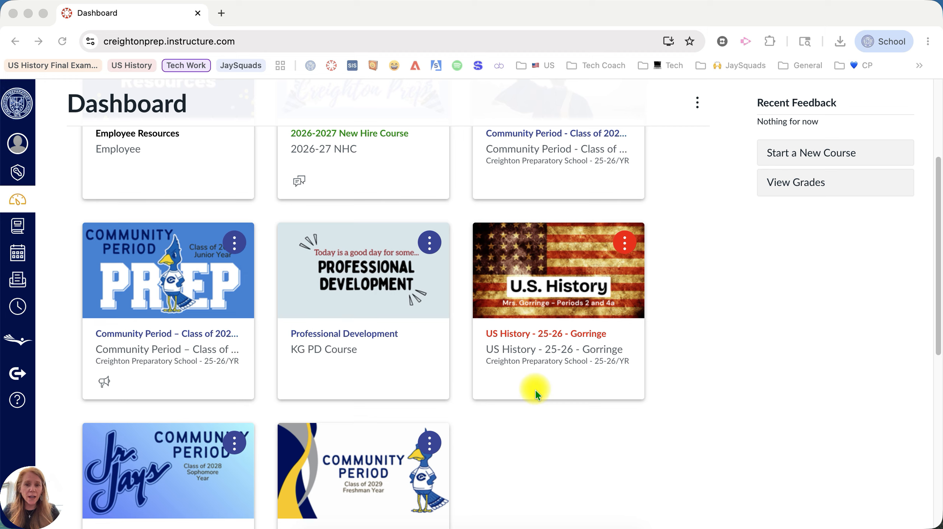
pyautogui.click(537, 334)
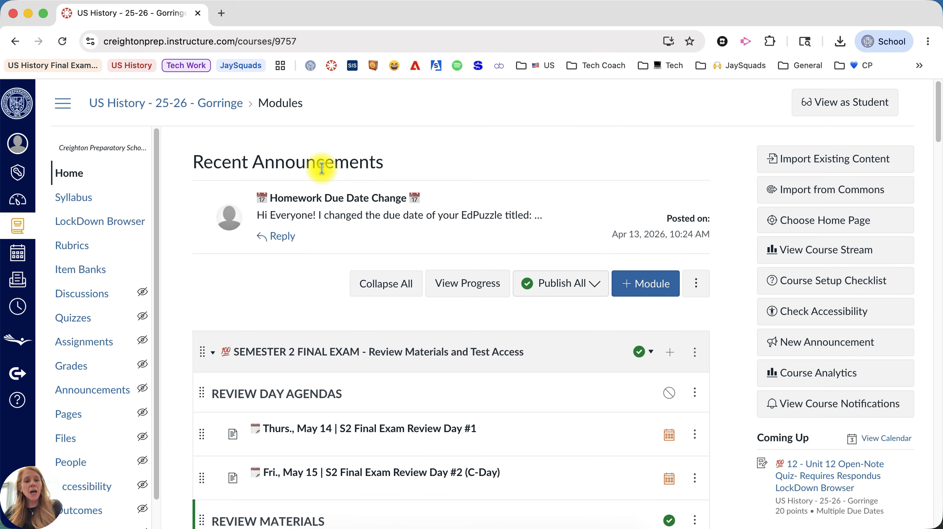
pyautogui.click(212, 352)
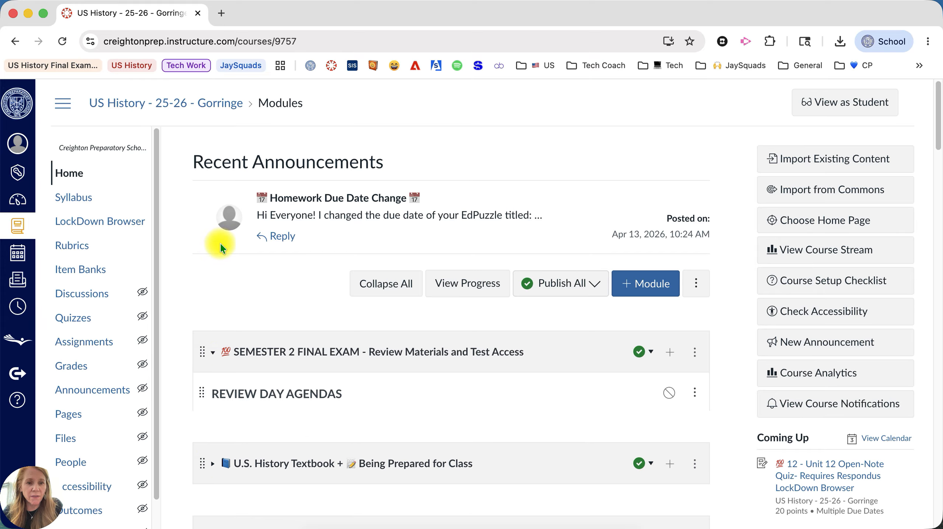
# - Open the Unit 1 quiz, then go back to the course's module list
pyautogui.scroll(-7, 219, 256)
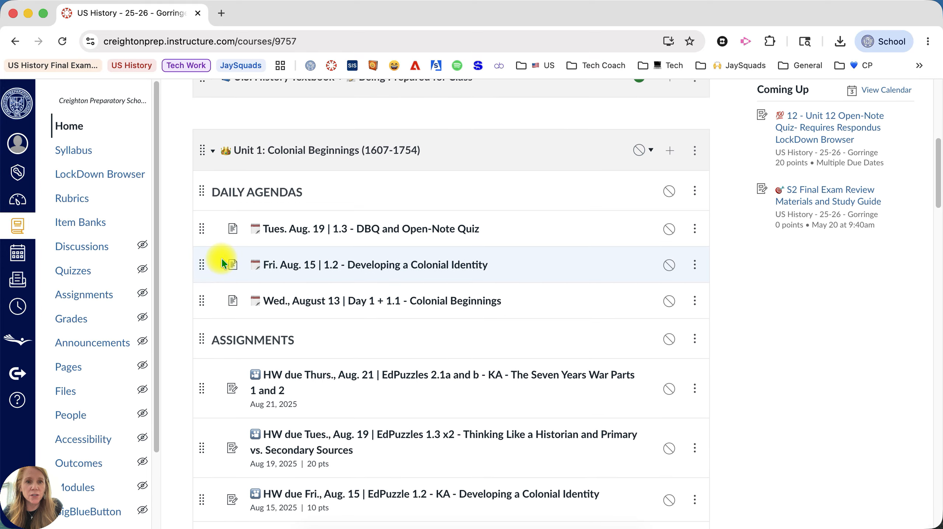
pyautogui.scroll(-3, 295, 393)
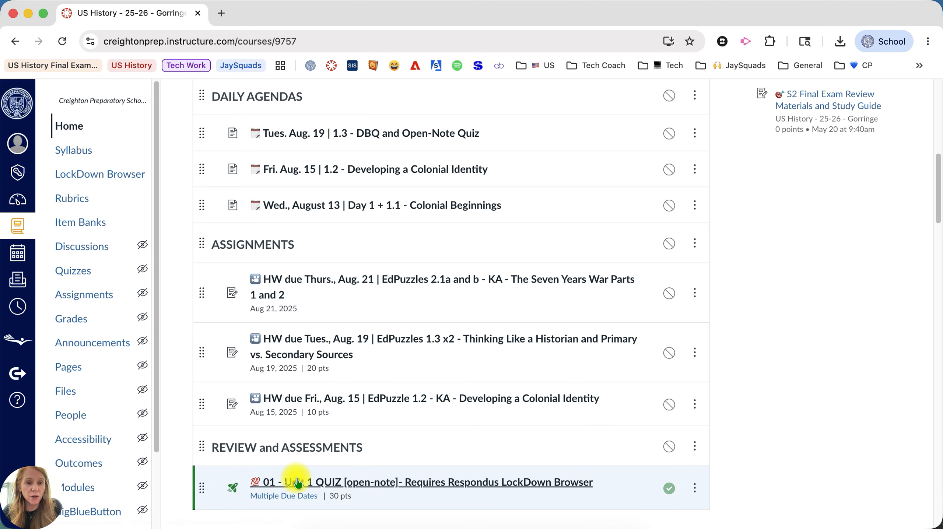
pyautogui.click(298, 482)
pyautogui.scroll(-1, 781, 371)
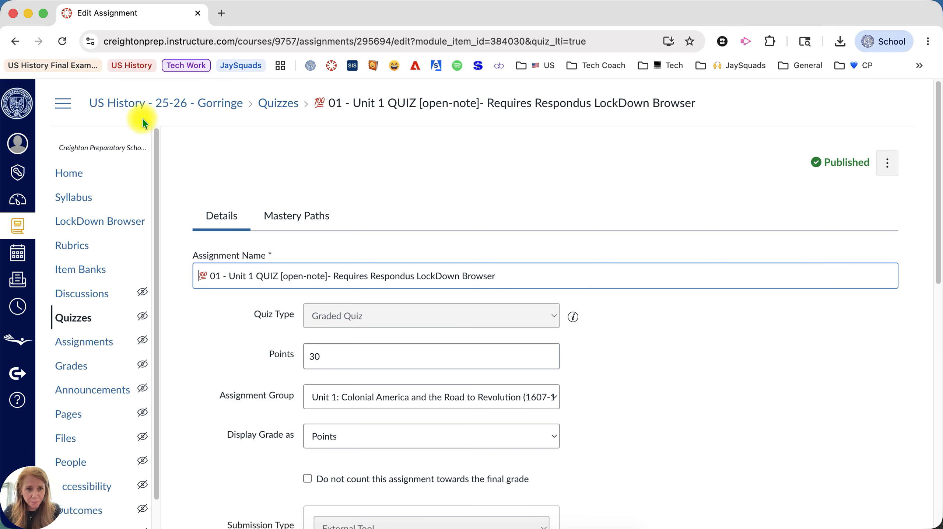
pyautogui.click(15, 41)
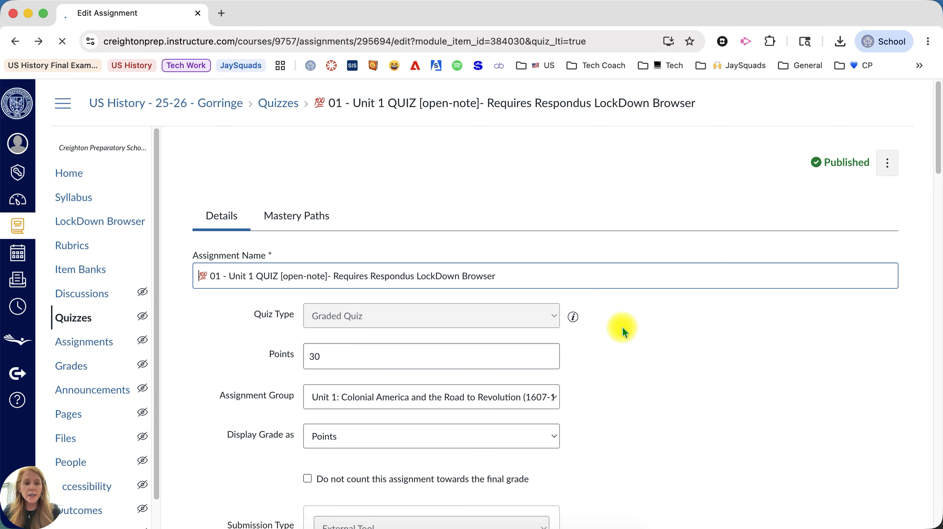
pyautogui.scroll(7, 432, 336)
pyautogui.scroll(-2, 405, 342)
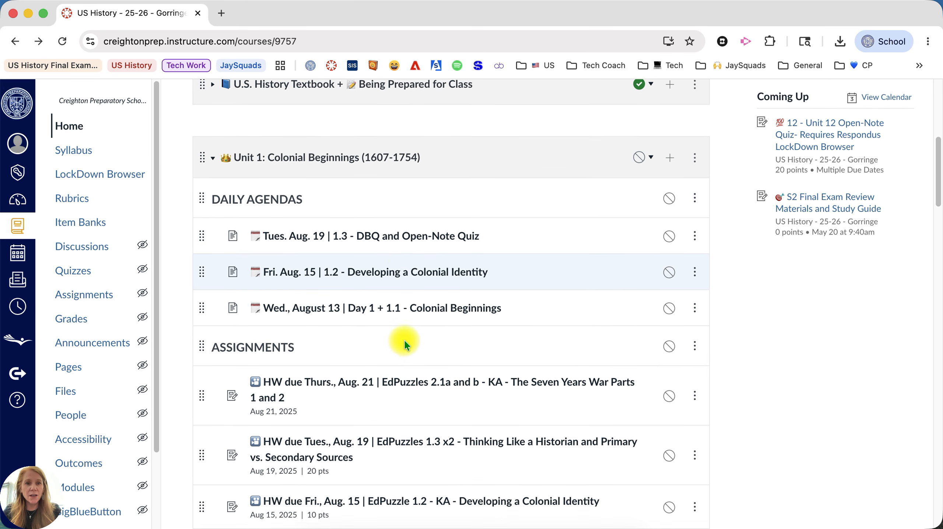
pyautogui.scroll(-6, 404, 339)
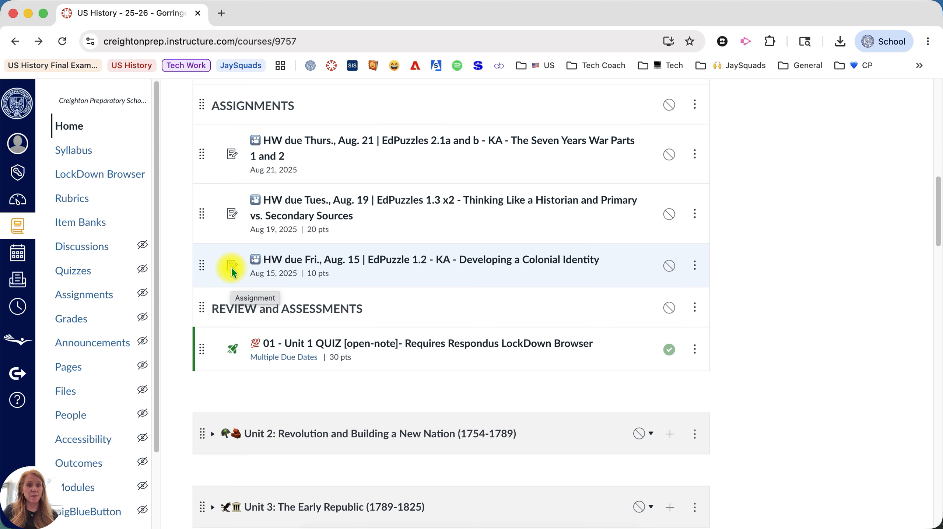
pyautogui.scroll(2, 232, 273)
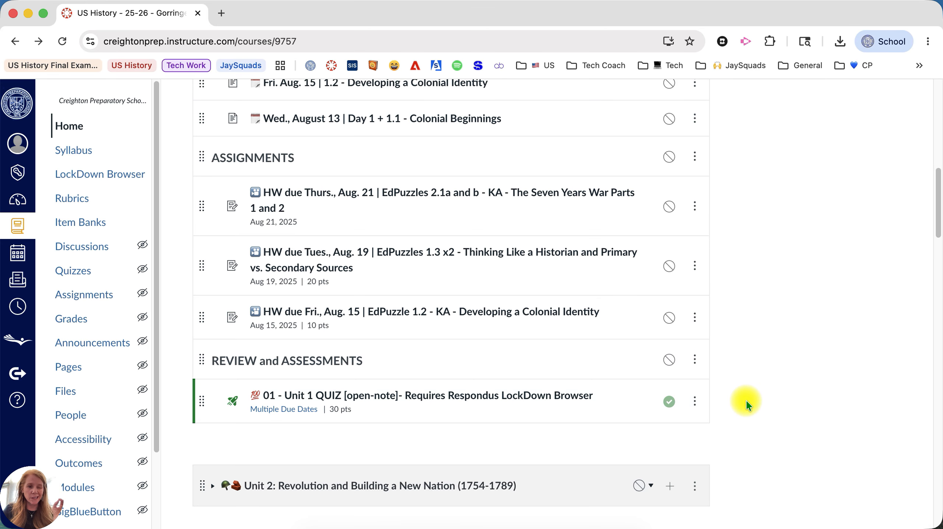
# - Open the 01 - Unit 1 QUIZ edit page to review its 30 points, Graded Quiz type and External Tool submission
pyautogui.click(437, 398)
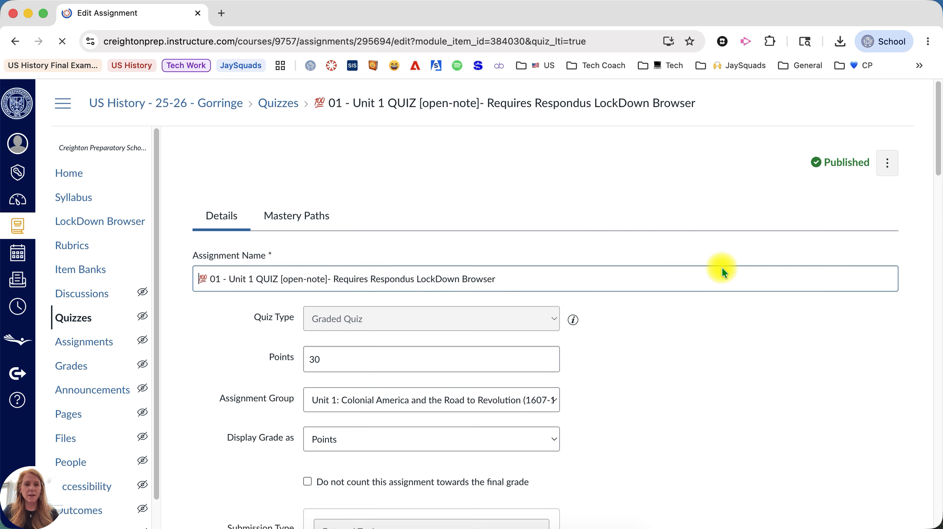
pyautogui.scroll(-2, 708, 344)
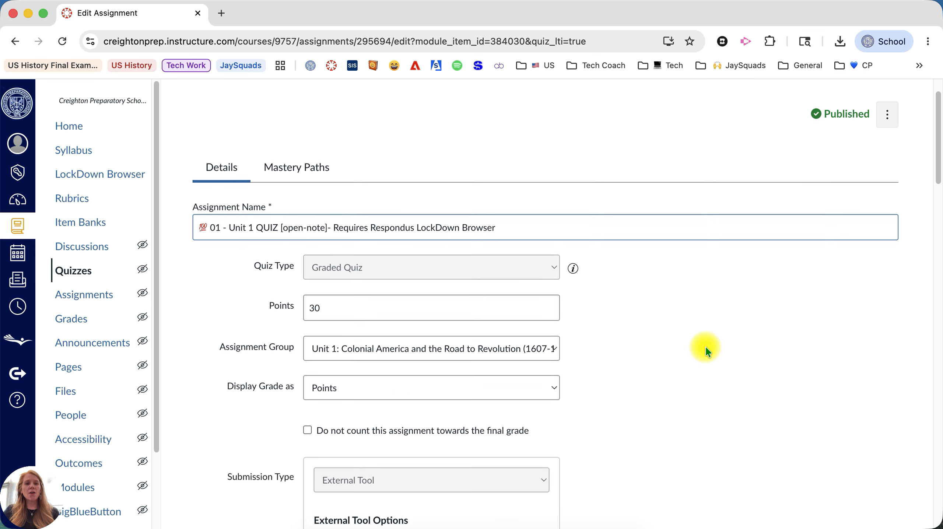
pyautogui.scroll(-3, 706, 349)
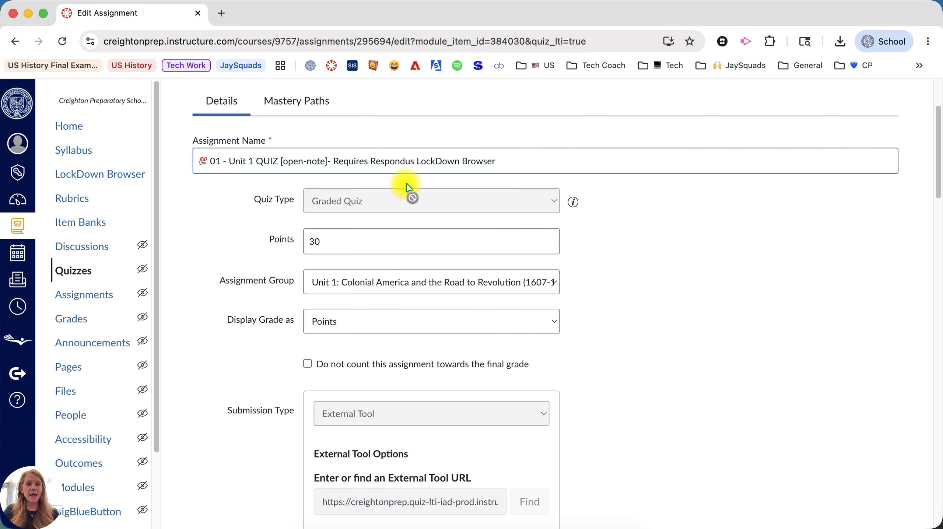
pyautogui.scroll(-1, 605, 252)
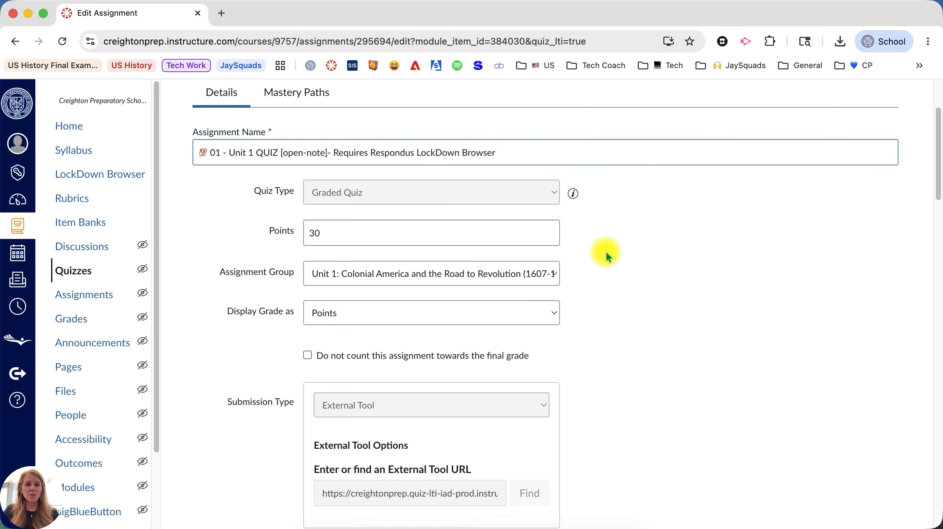
pyautogui.scroll(-15, 605, 252)
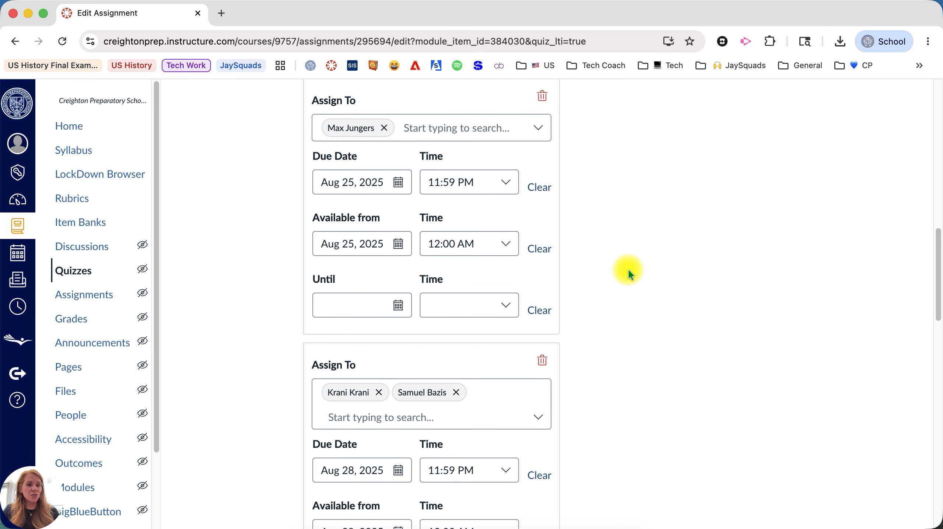
pyautogui.scroll(15, 619, 295)
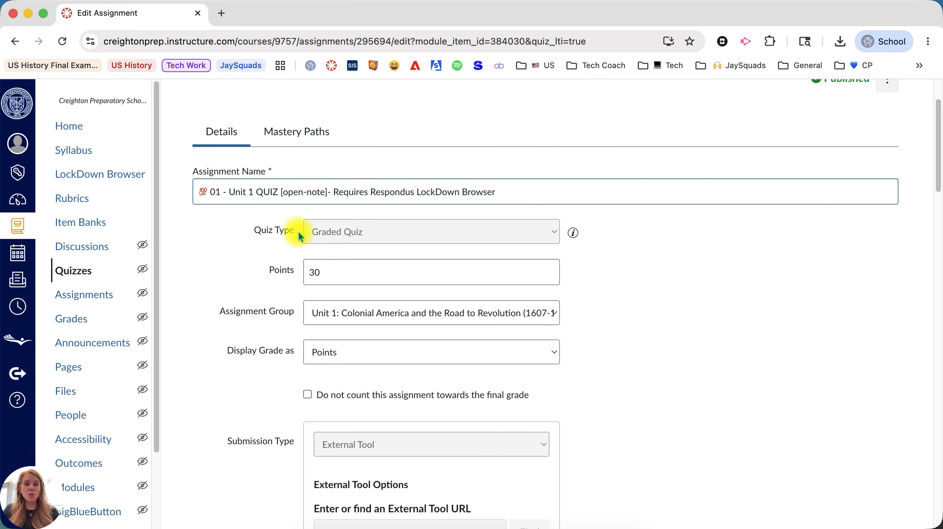
pyautogui.scroll(-1, 382, 245)
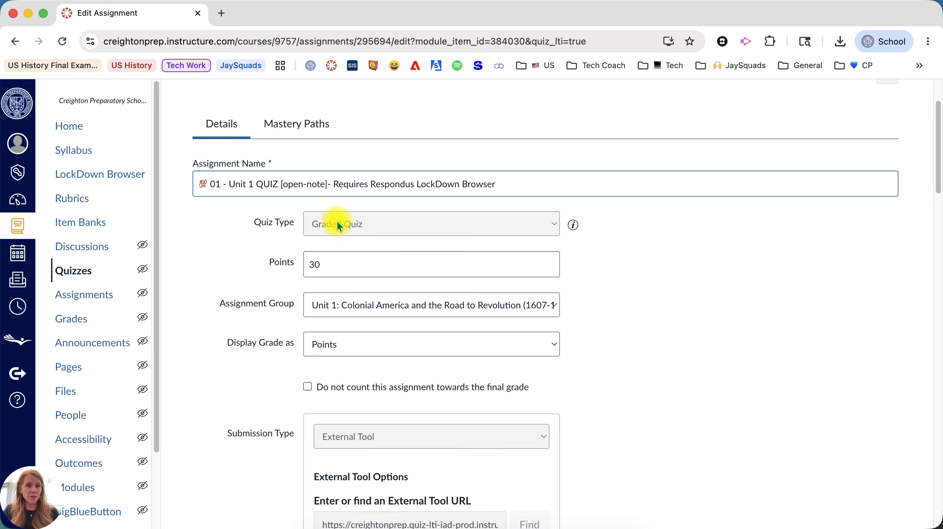
pyautogui.scroll(-3, 289, 213)
pyautogui.scroll(-1, 289, 213)
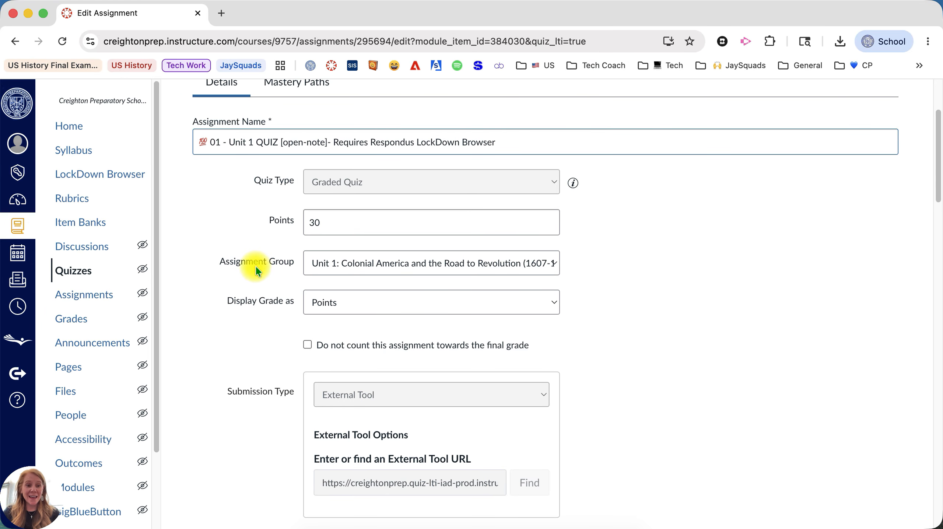
pyautogui.click(328, 268)
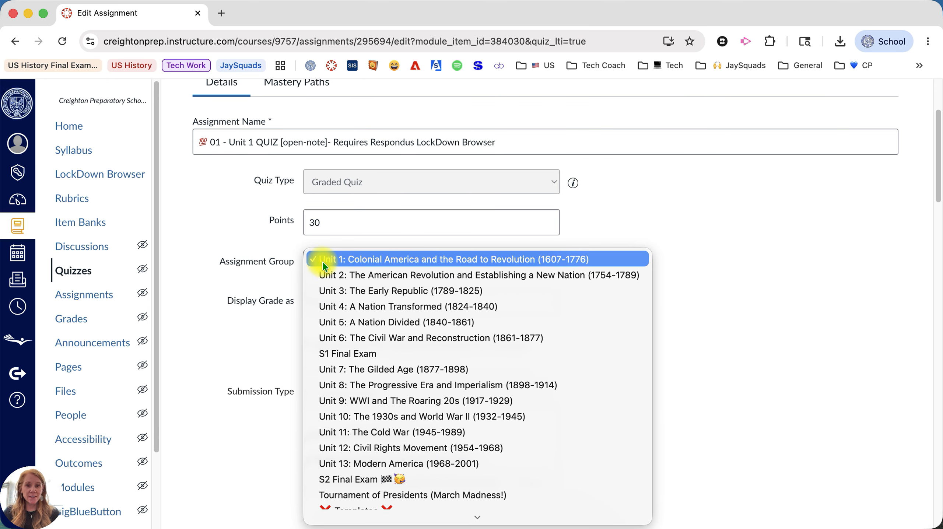
pyautogui.click(682, 287)
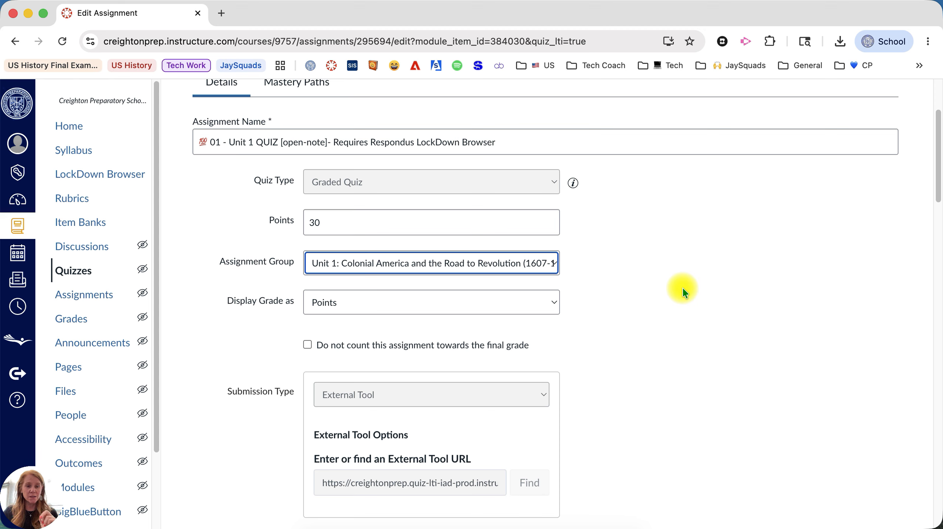
pyautogui.scroll(-3, 682, 287)
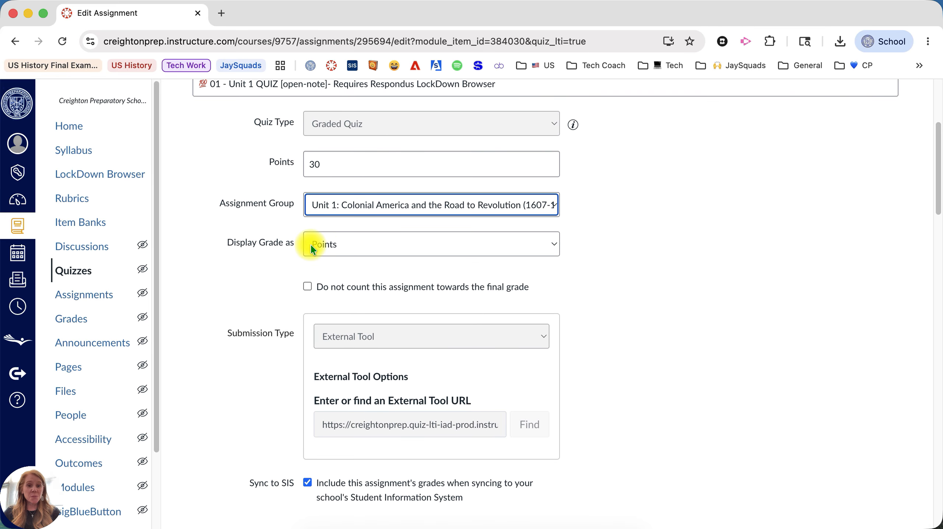
pyautogui.click(311, 243)
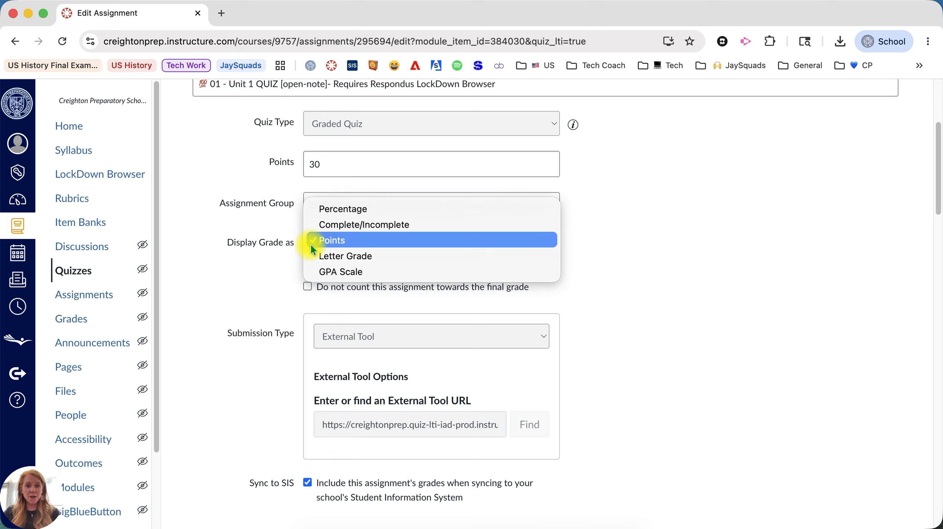
pyautogui.click(340, 243)
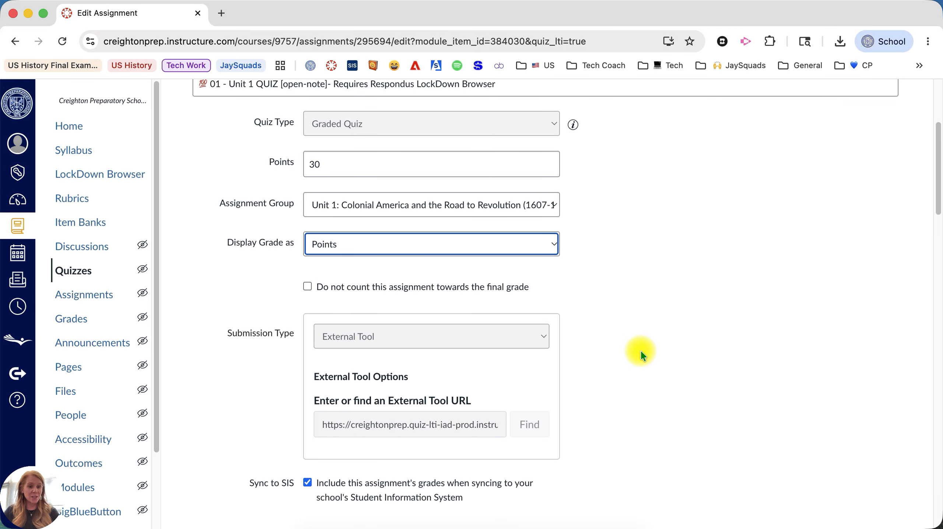
pyautogui.scroll(-3, 623, 343)
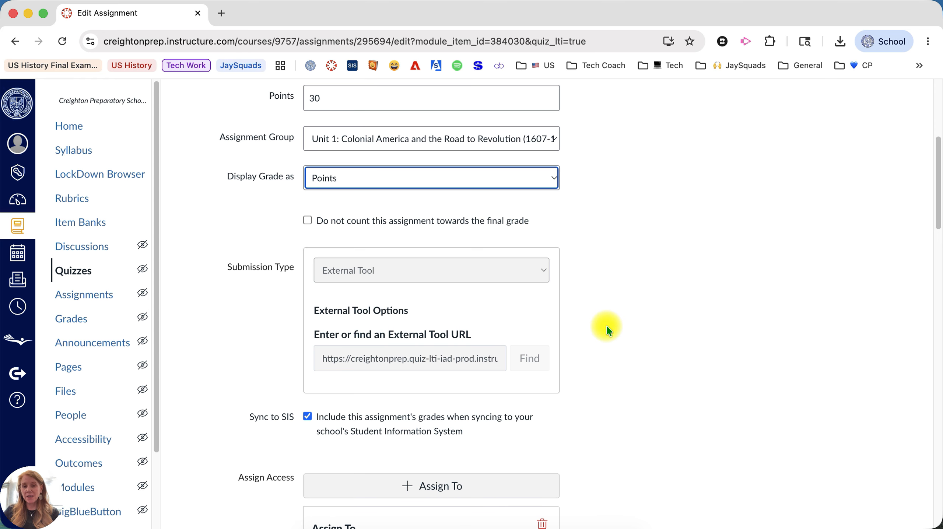
pyautogui.scroll(-4, 599, 320)
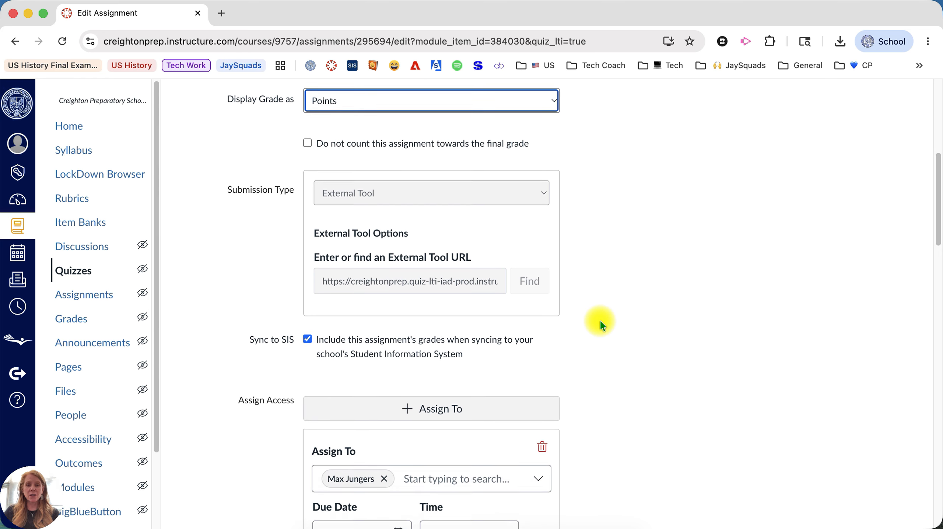
pyautogui.scroll(-10, 600, 322)
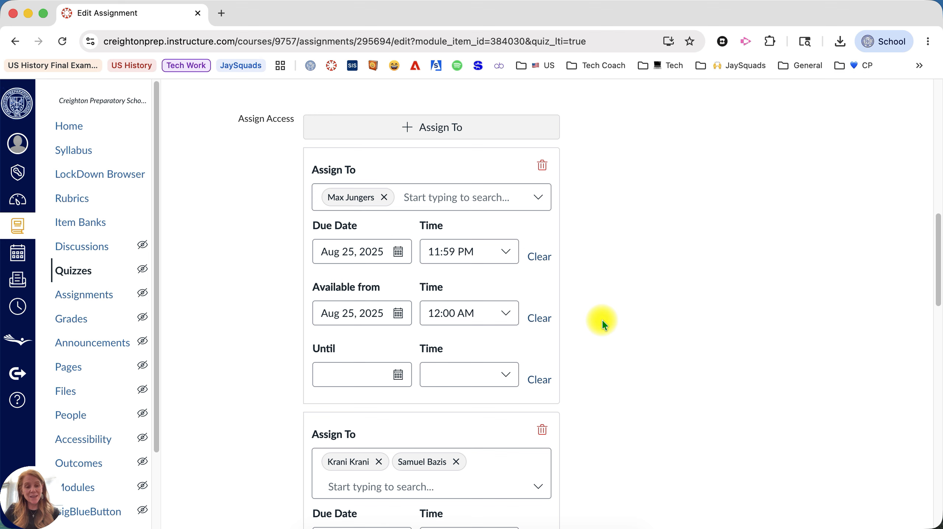
pyautogui.scroll(-16, 603, 322)
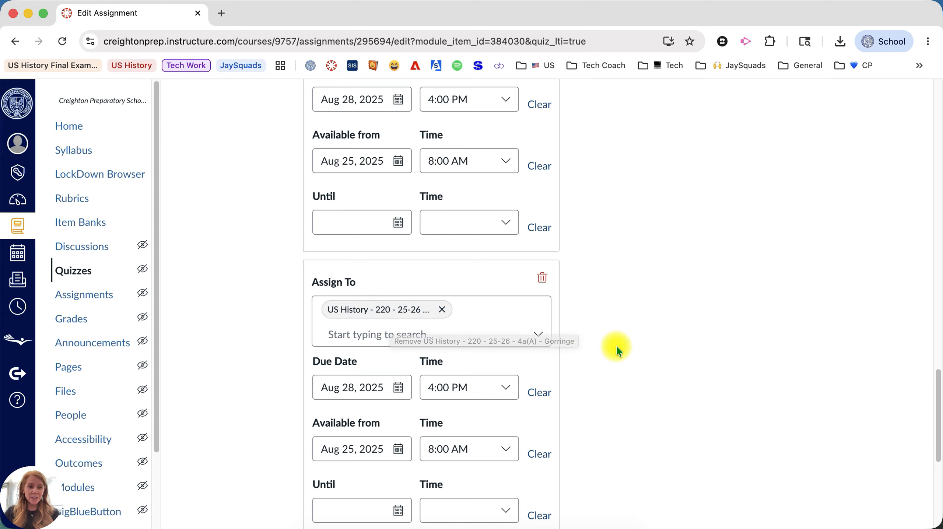
pyautogui.scroll(1, 618, 344)
pyautogui.scroll(10, 619, 345)
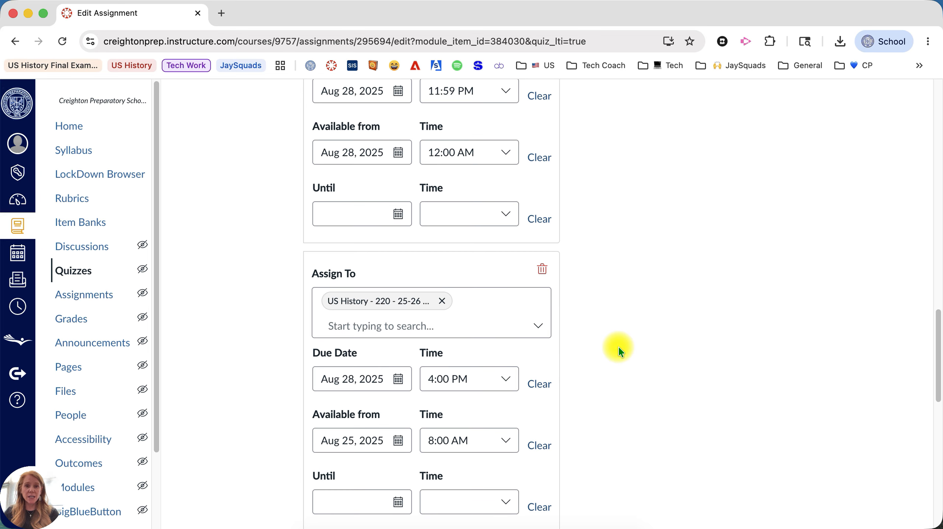
pyautogui.scroll(3, 389, 140)
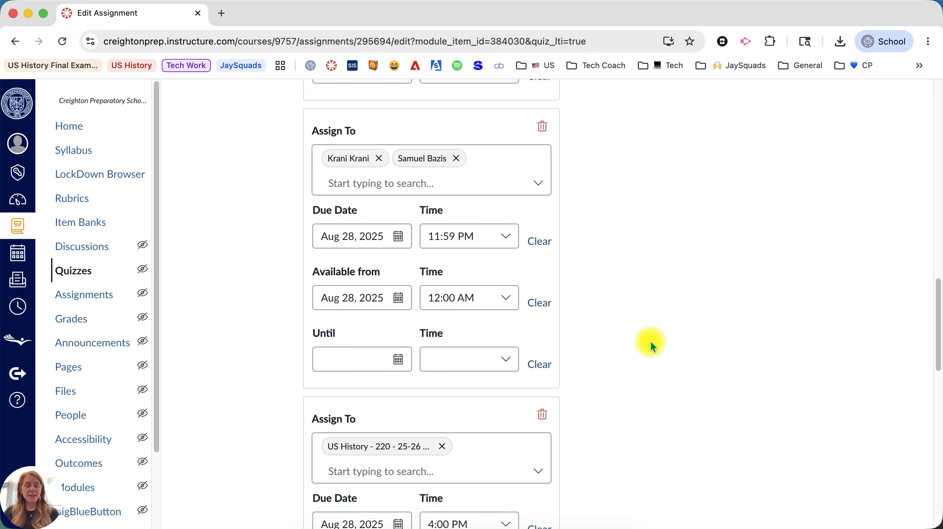
pyautogui.scroll(10, 703, 354)
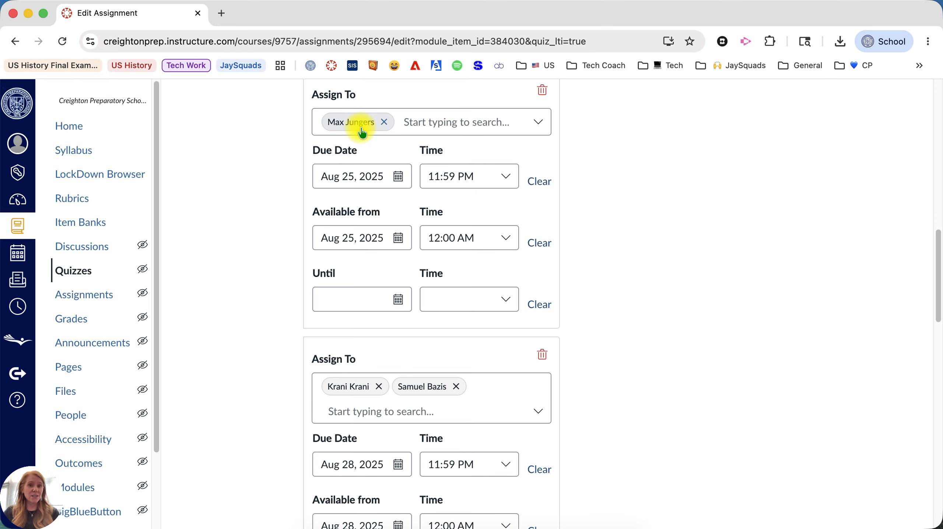
pyautogui.scroll(-5, 703, 312)
pyautogui.scroll(-8, 703, 312)
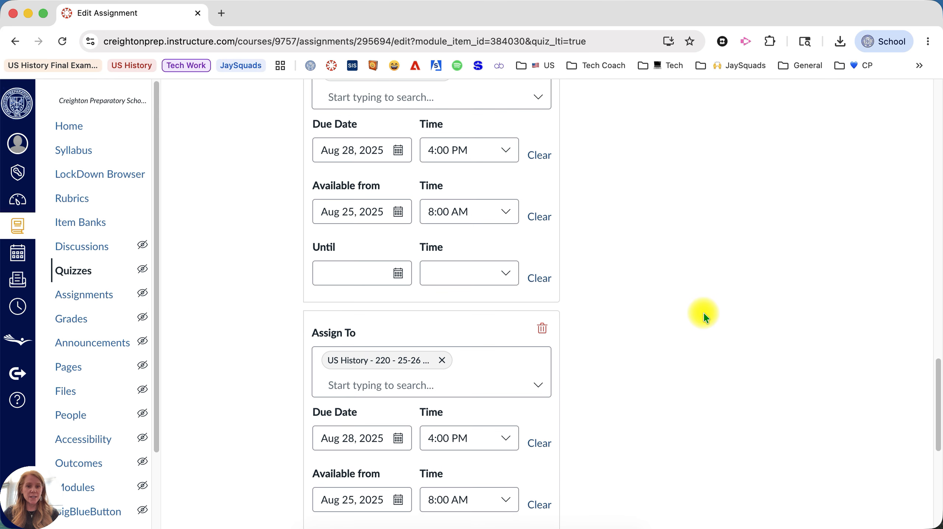
pyautogui.scroll(5, 702, 312)
pyautogui.scroll(15, 703, 312)
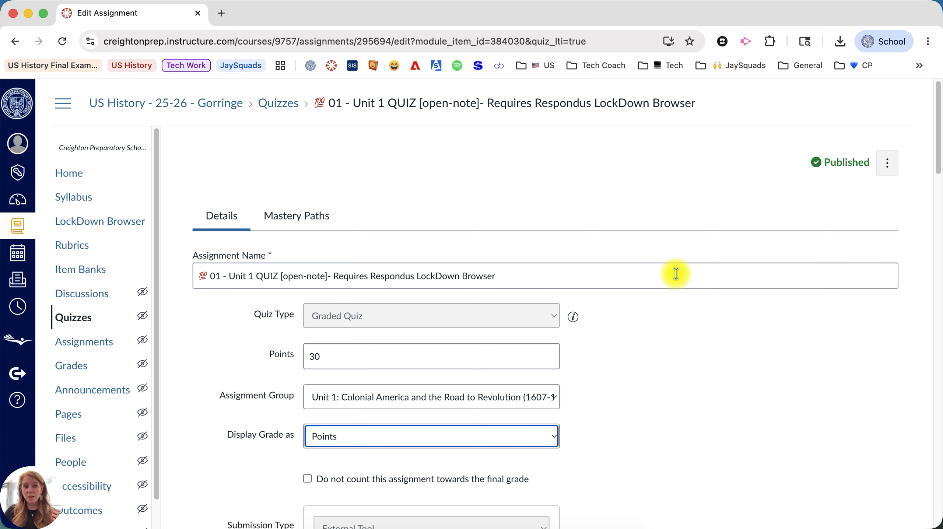
pyautogui.scroll(-20, 654, 339)
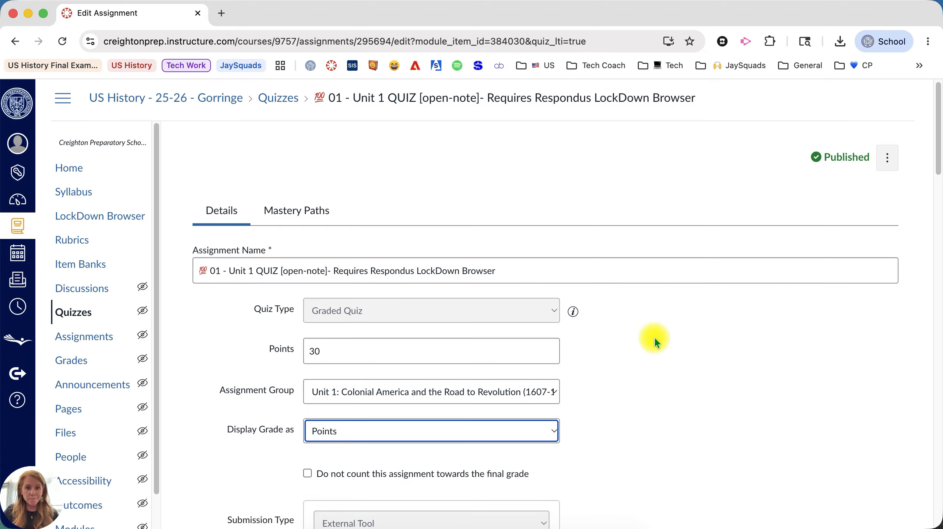
pyautogui.scroll(-2, 655, 341)
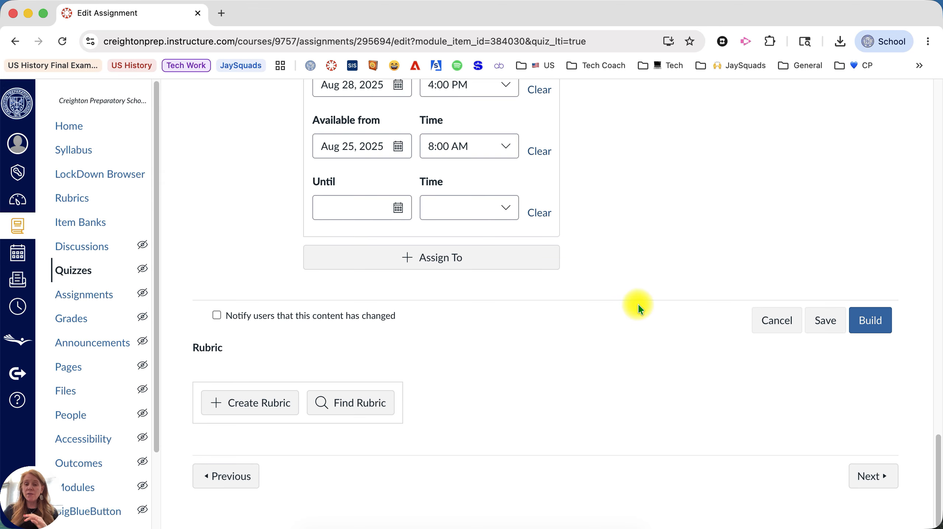
# - Open the Unit 1 Quiz builder and review its multiple-choice questions and 10-point DBQ essay
pyautogui.click(864, 329)
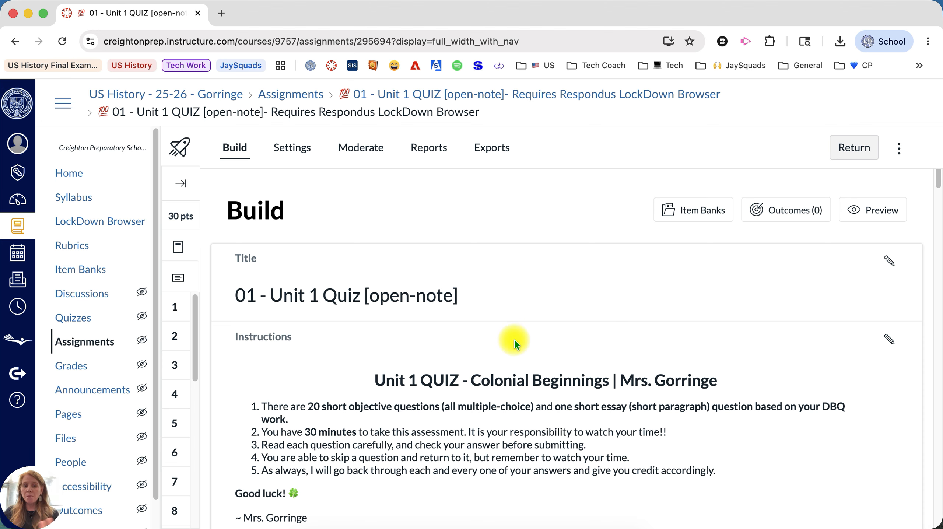
pyautogui.scroll(-9, 515, 337)
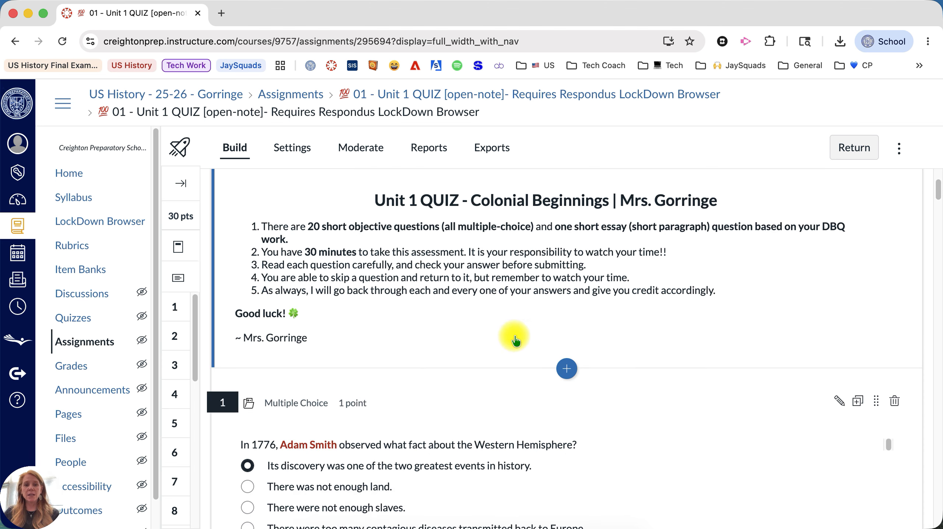
pyautogui.scroll(-18, 515, 338)
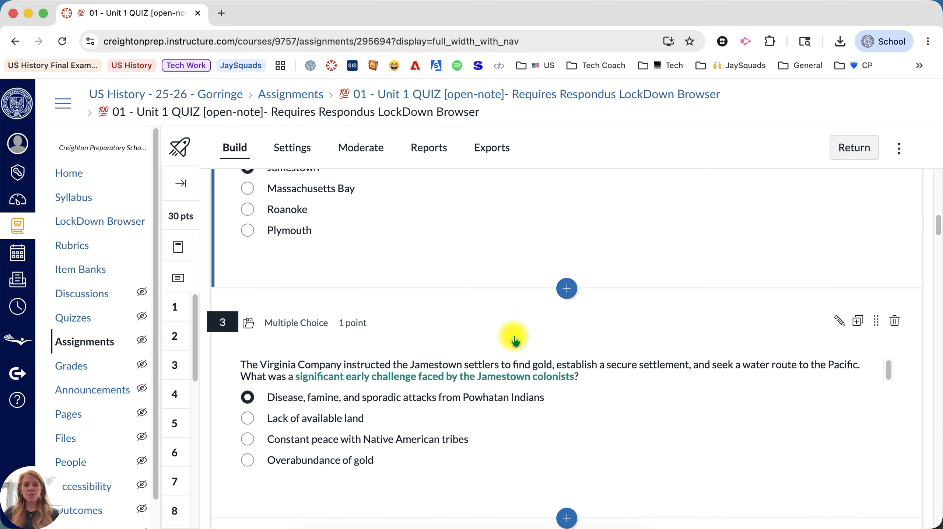
pyautogui.scroll(-17, 515, 340)
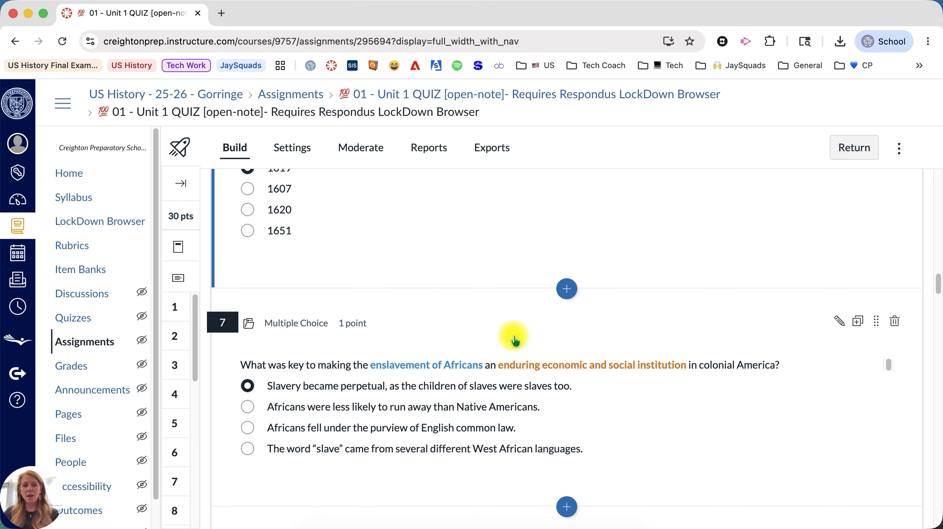
pyautogui.scroll(-20, 515, 344)
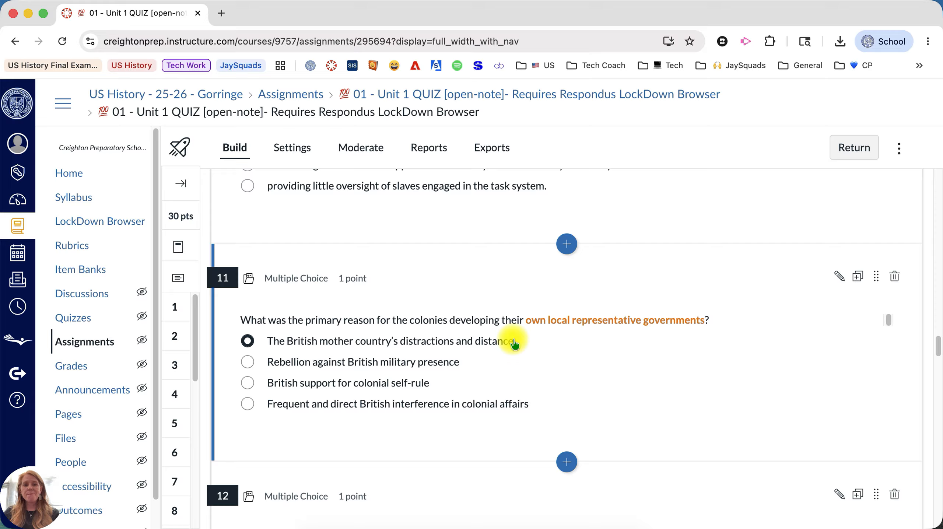
pyautogui.scroll(-20, 515, 344)
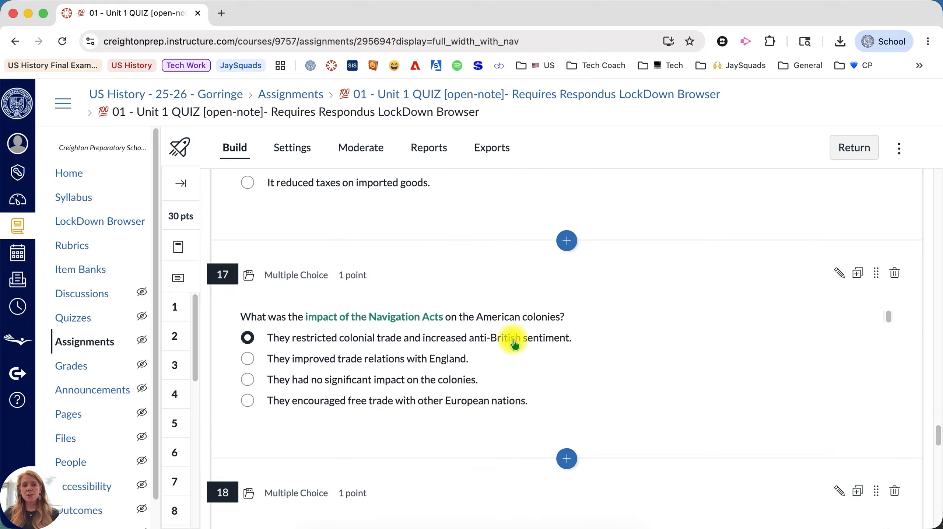
pyautogui.scroll(-20, 515, 344)
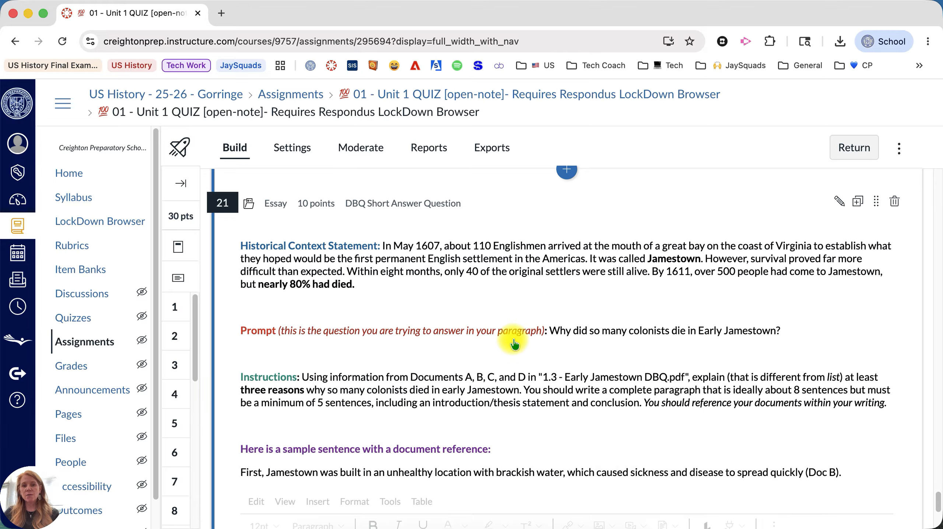
pyautogui.scroll(4, 526, 409)
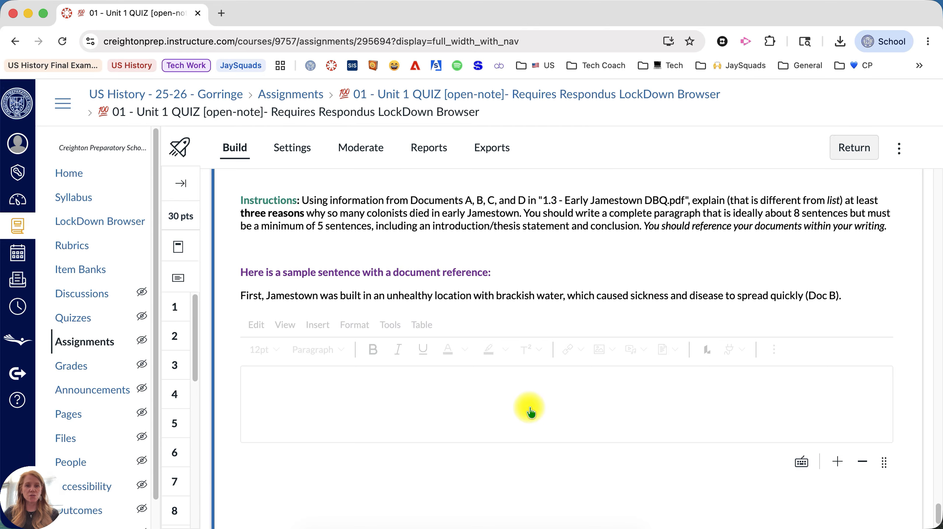
pyautogui.scroll(20, 531, 411)
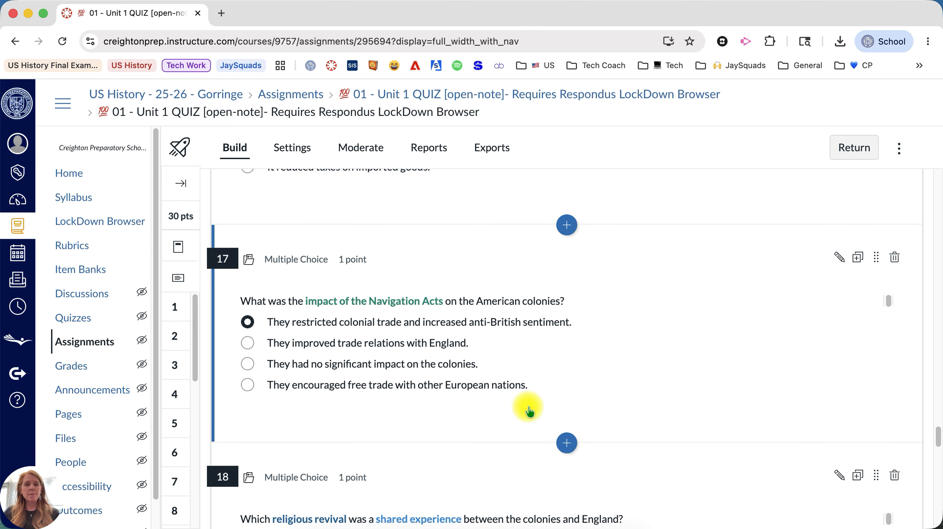
pyautogui.scroll(20, 526, 411)
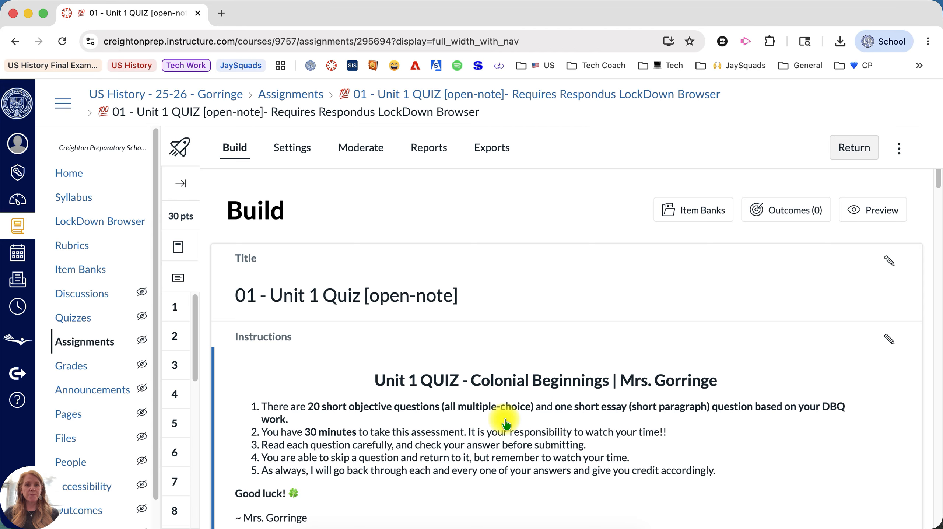
# - Show the quiz's access code in plain text and review its attempts and hide-results options
pyautogui.click(288, 150)
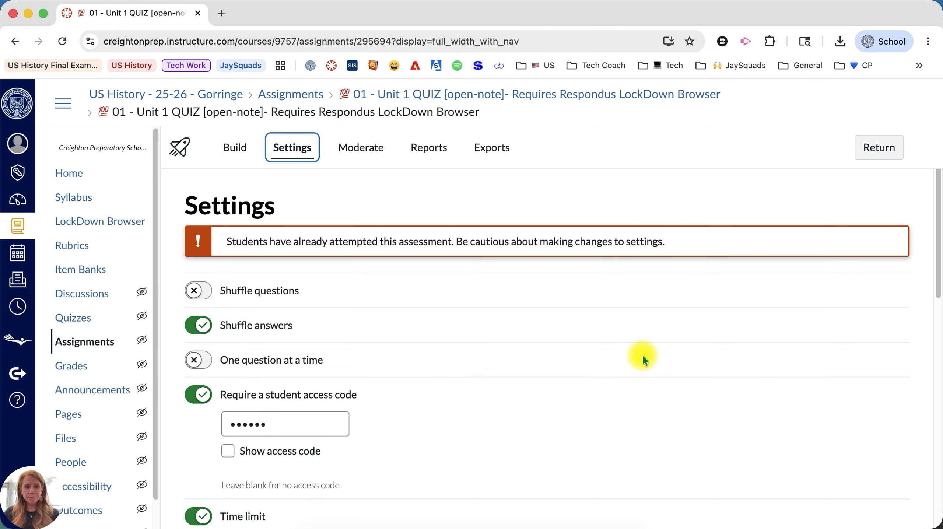
pyautogui.scroll(-3, 654, 368)
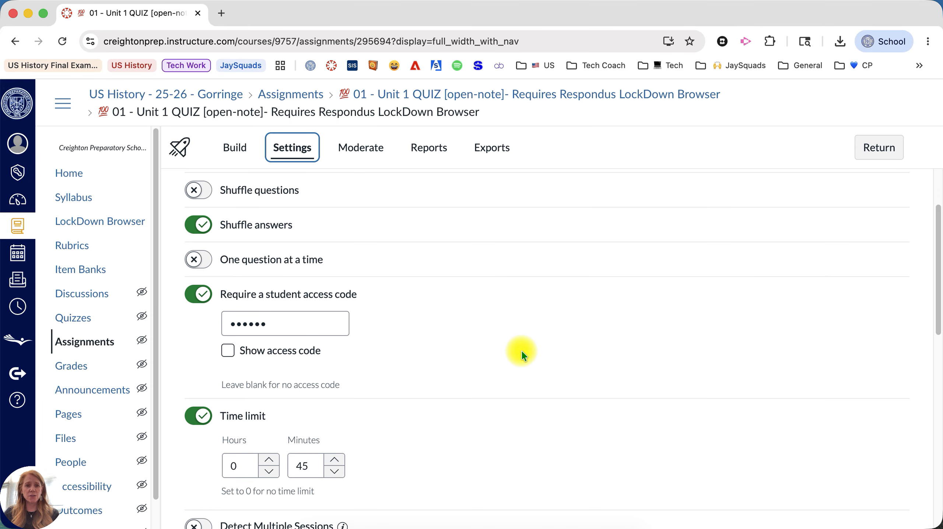
pyautogui.scroll(-1, 521, 351)
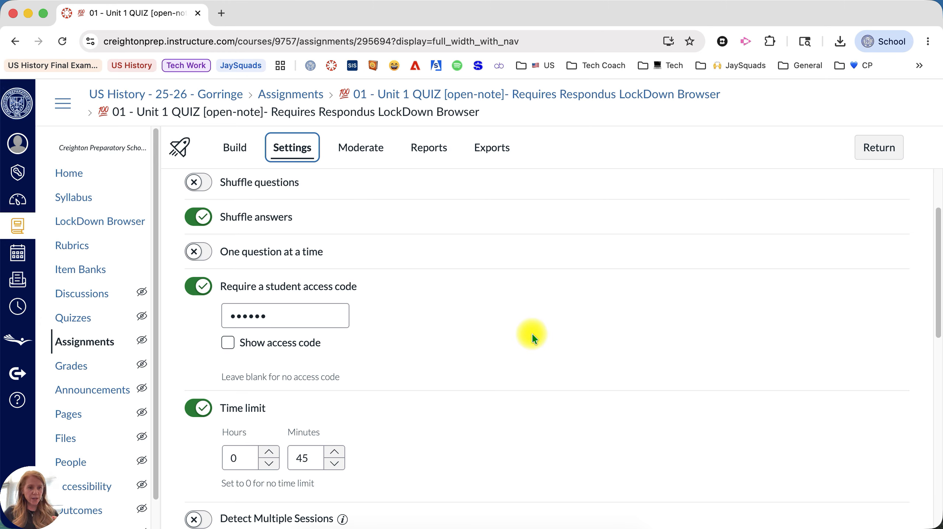
pyautogui.scroll(-1, 488, 322)
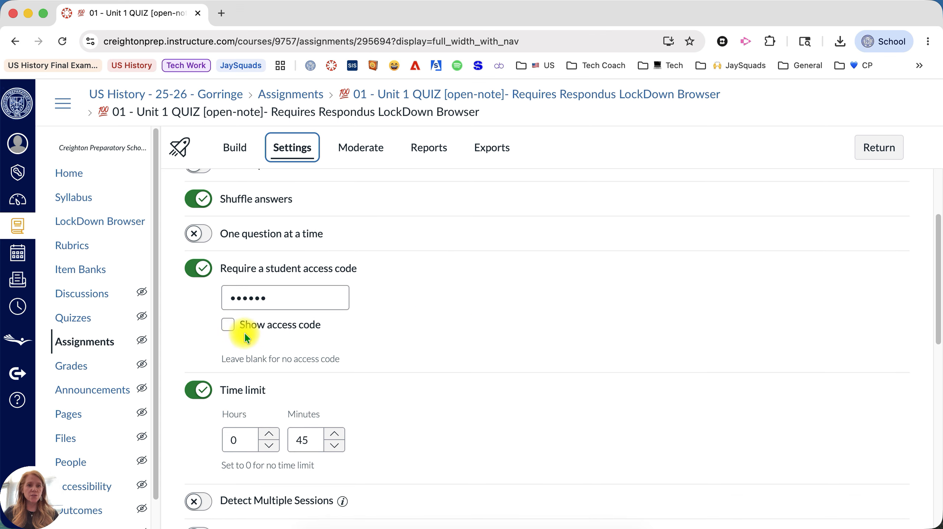
pyautogui.click(232, 327)
pyautogui.scroll(-3, 402, 313)
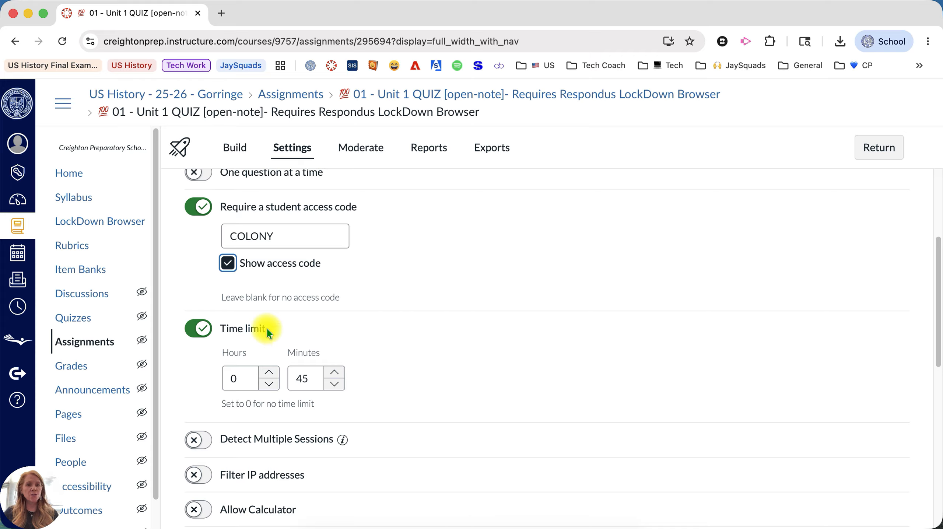
pyautogui.scroll(-20, 400, 323)
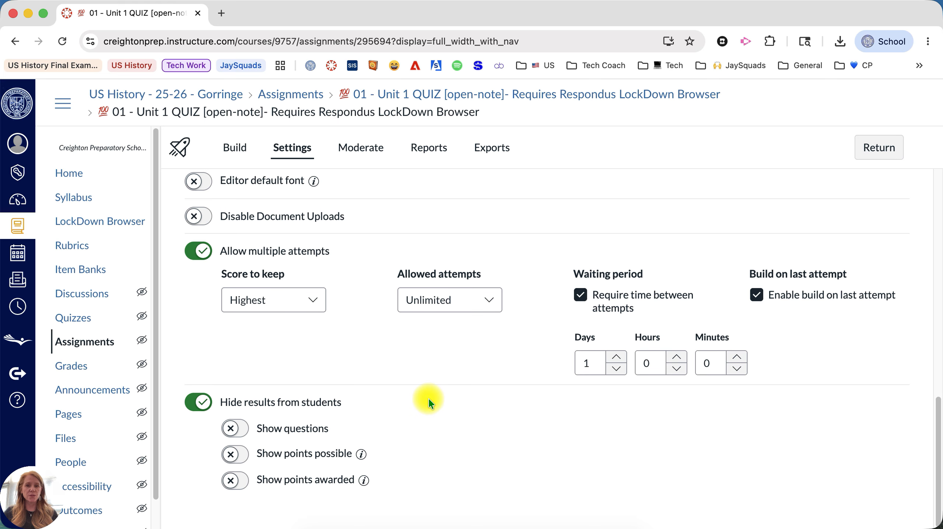
pyautogui.scroll(10, 603, 207)
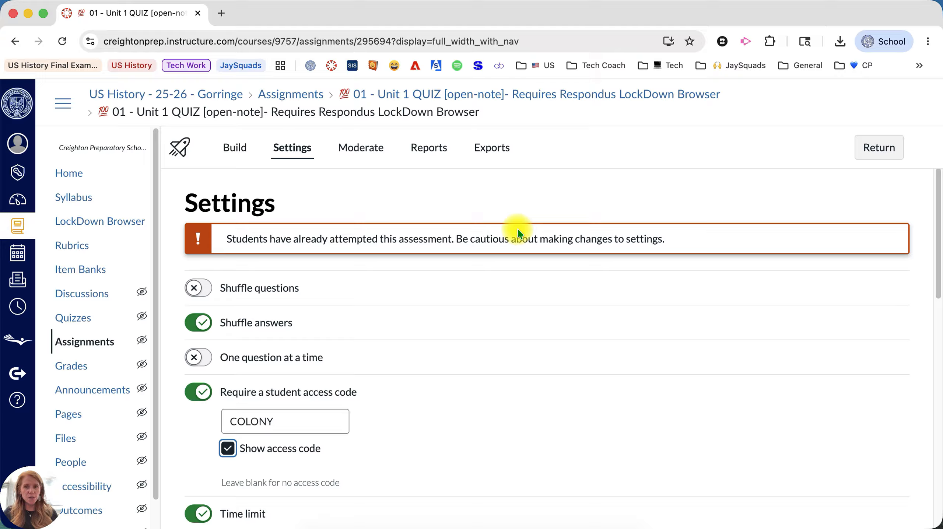
# - Leave the quiz and go to the Dashboard's Unpublished Courses list
pyautogui.click(881, 154)
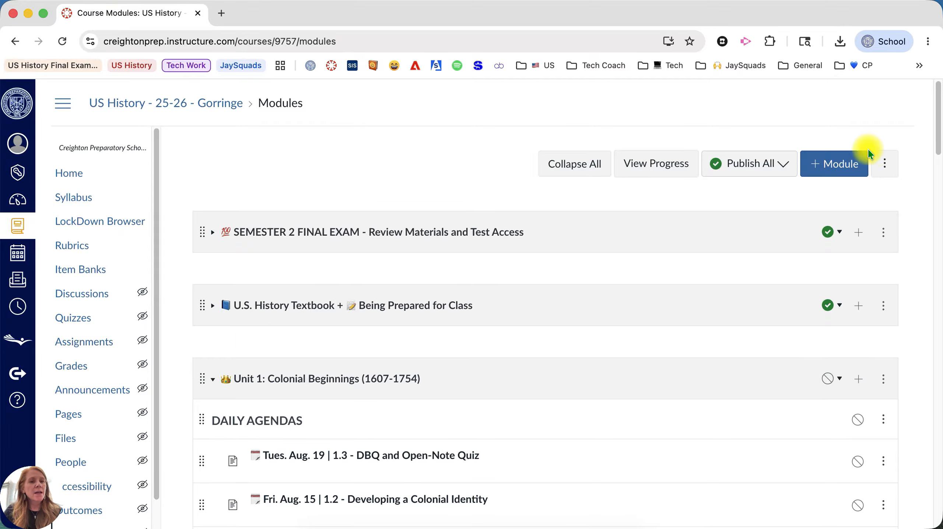
pyautogui.scroll(-6, 232, 181)
pyautogui.click(17, 202)
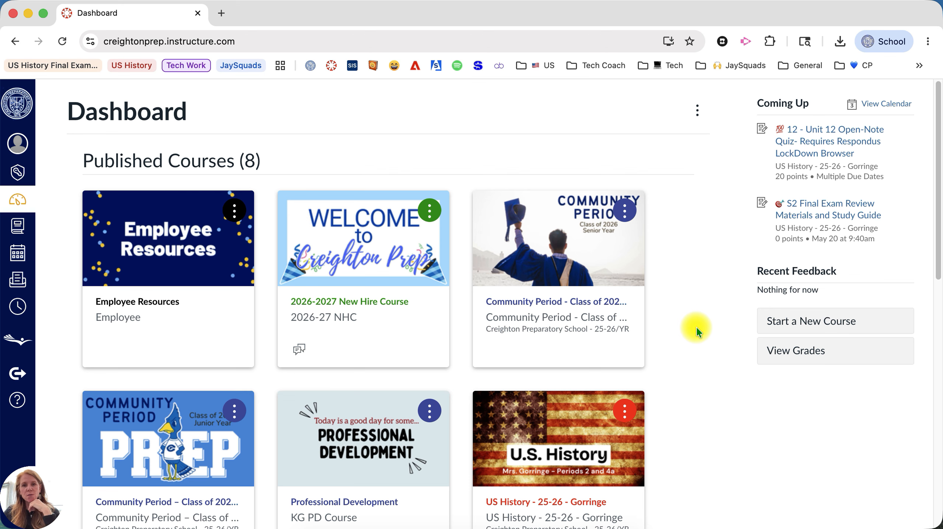
pyautogui.scroll(-2, 698, 330)
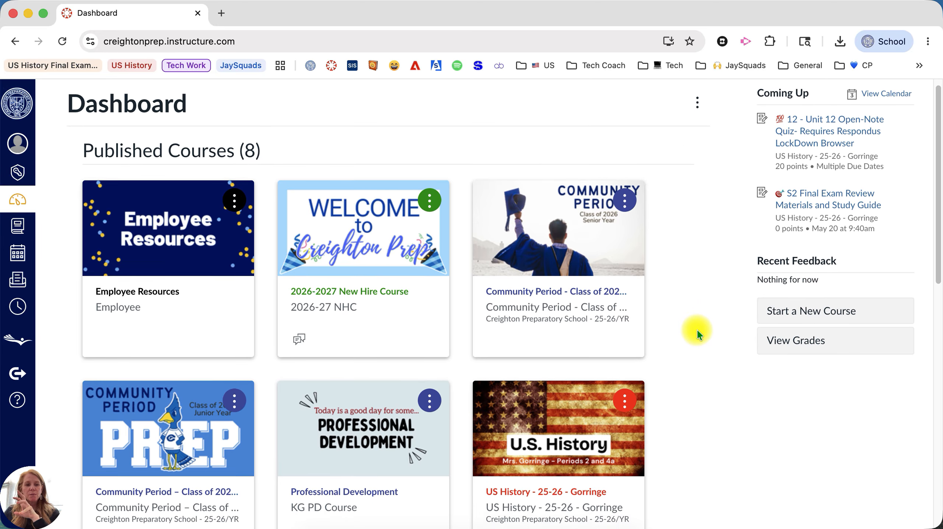
pyautogui.scroll(-15, 697, 332)
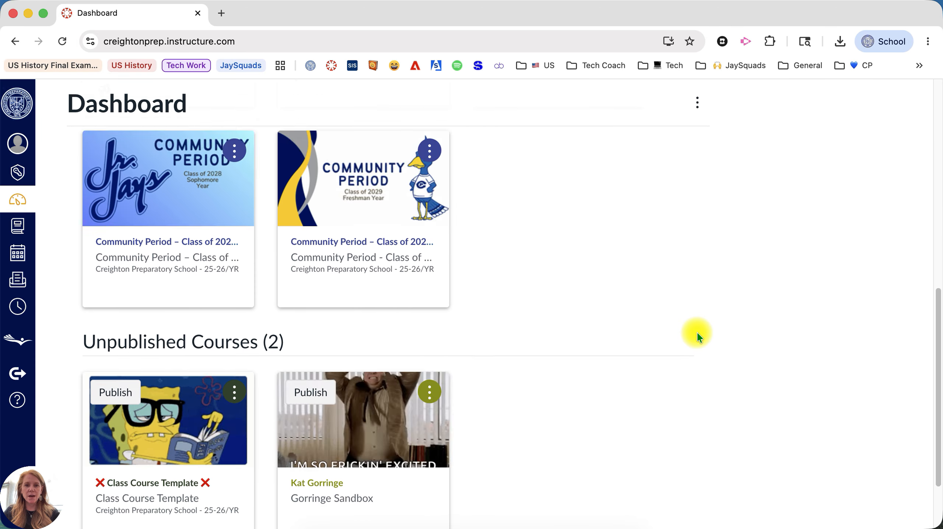
# - Open the unpublished sandbox course and view its 'Just trying things...' module
pyautogui.click(300, 392)
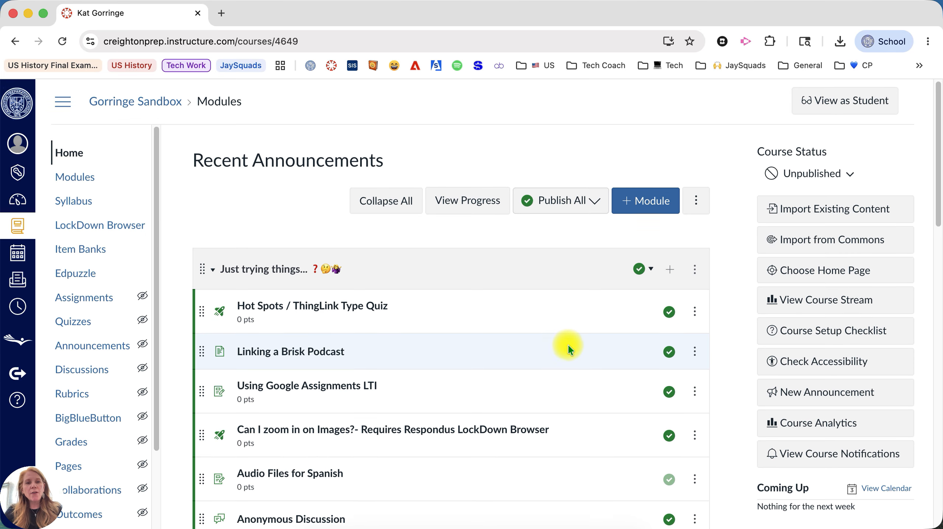
pyautogui.scroll(-2, 567, 344)
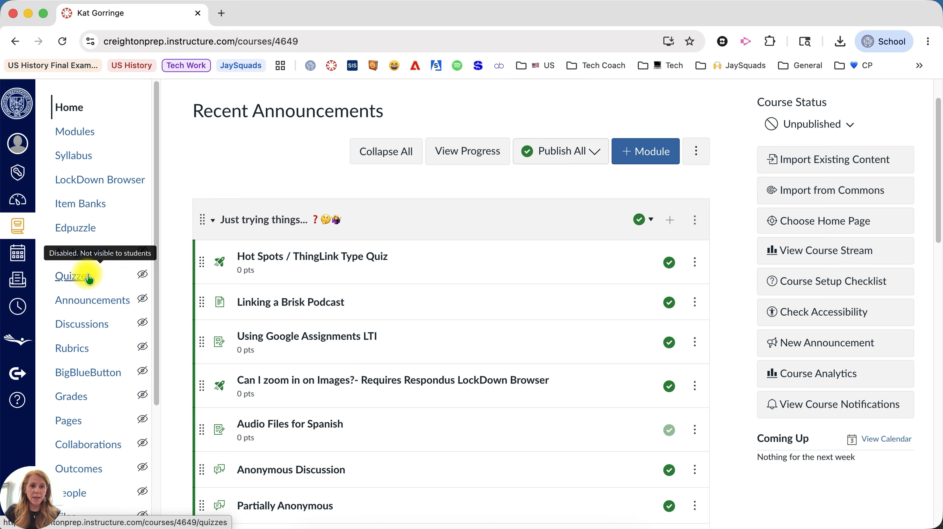
# - Start a new Graded Quiz item named 'Sample Quiz' in the module
pyautogui.click(669, 222)
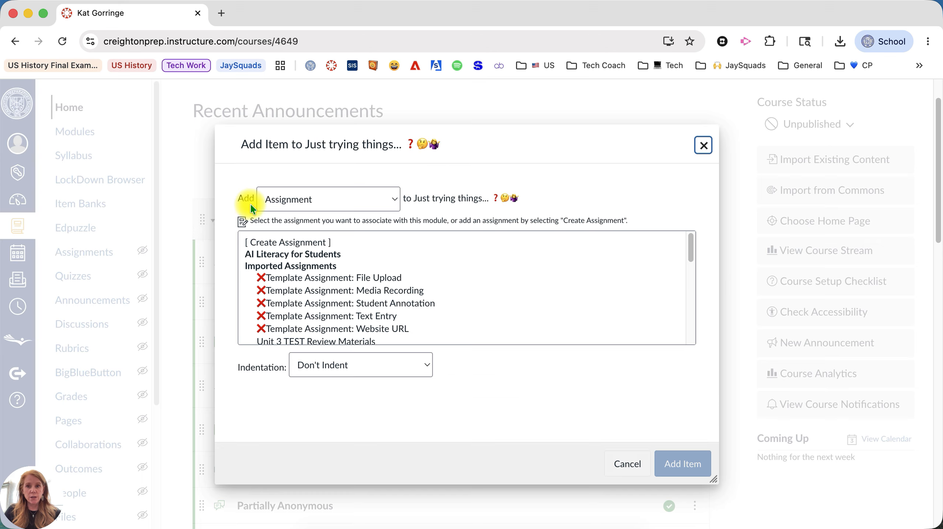
pyautogui.click(328, 202)
pyautogui.click(328, 210)
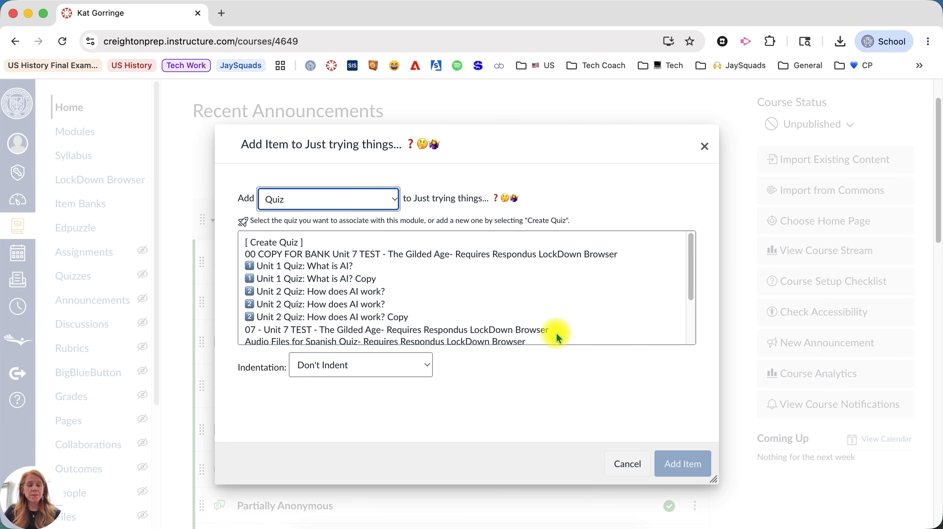
pyautogui.click(296, 242)
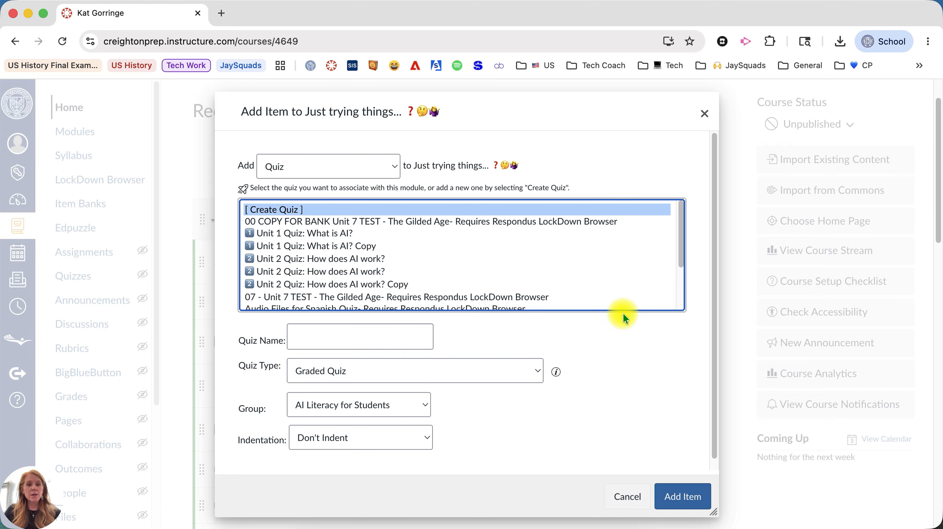
pyautogui.click(333, 337)
pyautogui.write('S')
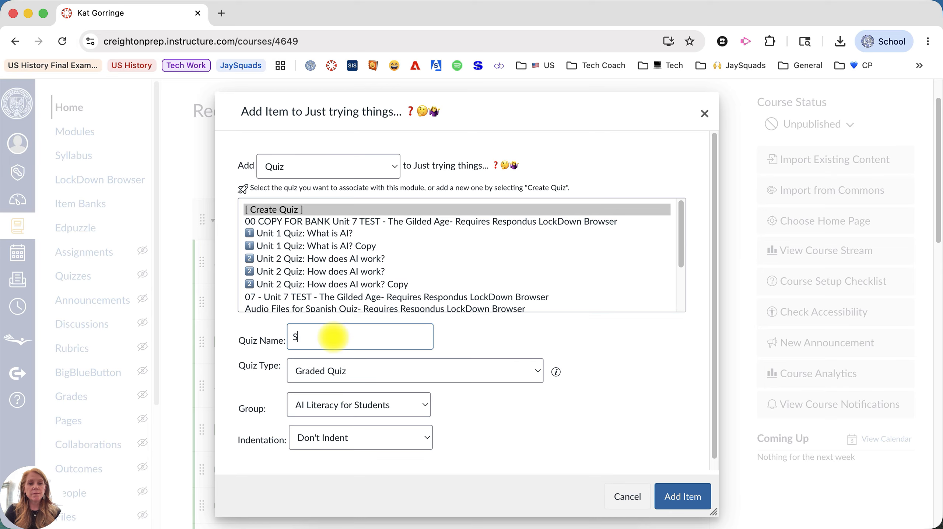
pyautogui.write('ample Quiz')
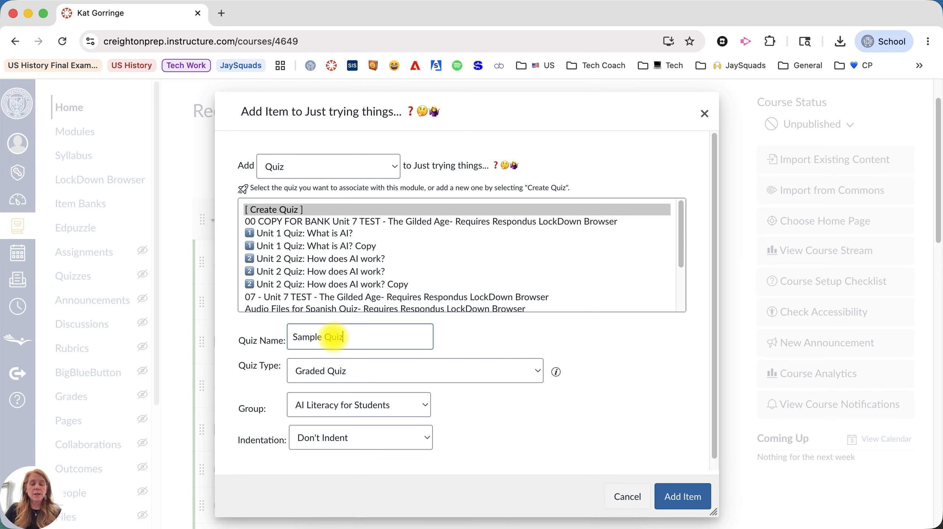
pyautogui.click(525, 371)
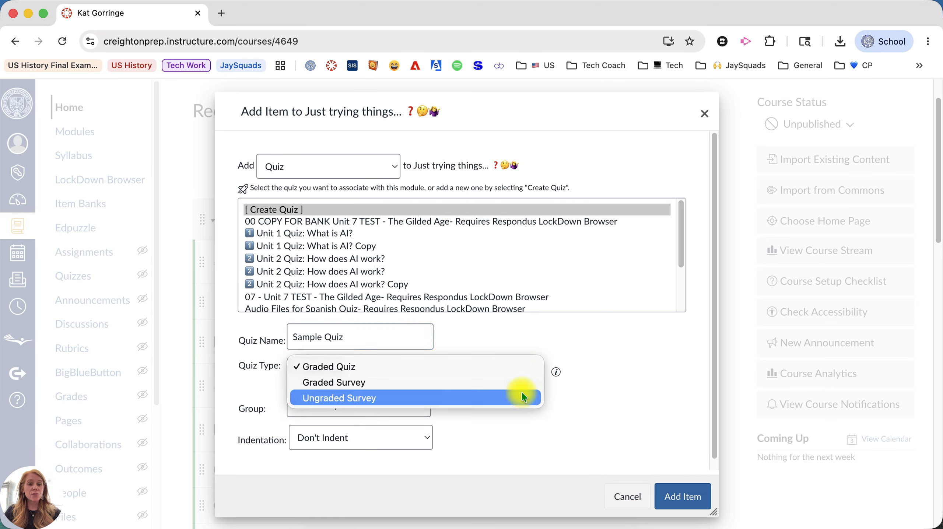
pyautogui.click(513, 363)
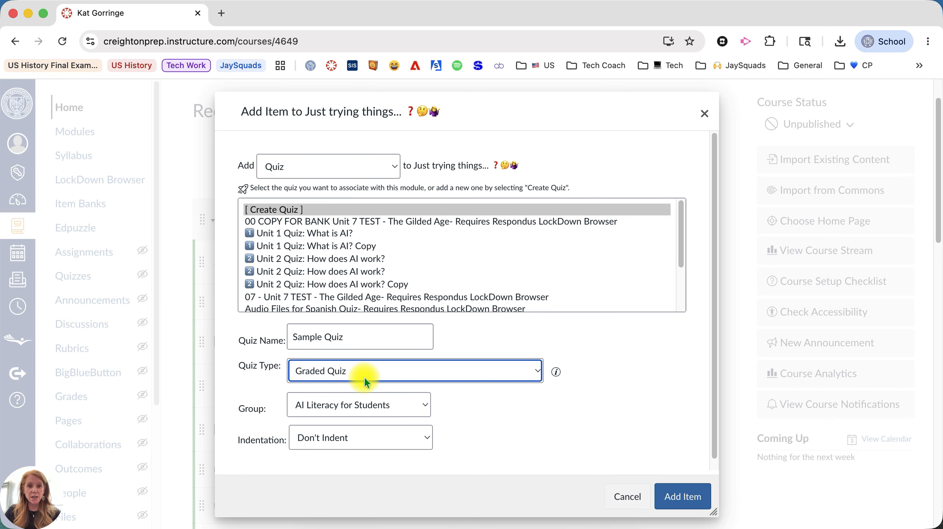
# - Put Sample Quiz in the Just trying things group, indent it one level, add and open it
pyautogui.scroll(-1, 525, 408)
pyautogui.click(382, 397)
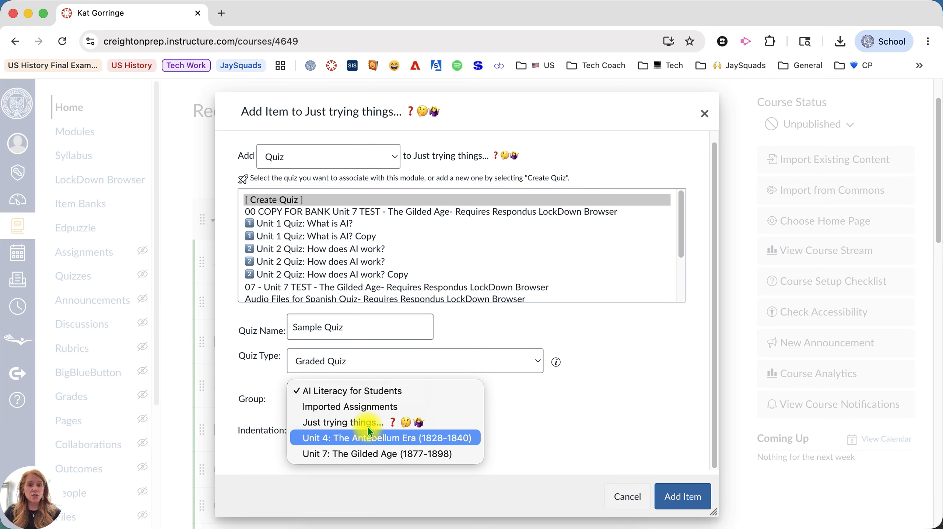
pyautogui.click(344, 422)
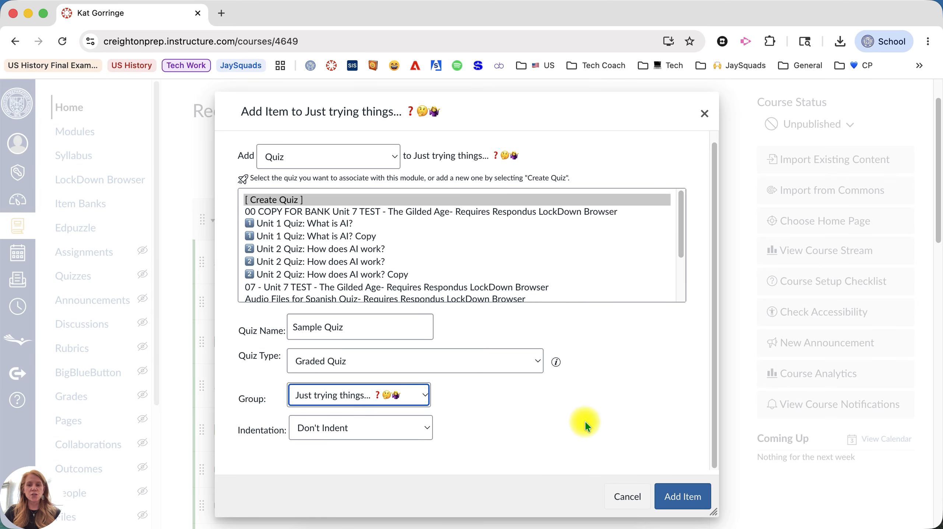
pyautogui.click(354, 429)
pyautogui.click(353, 440)
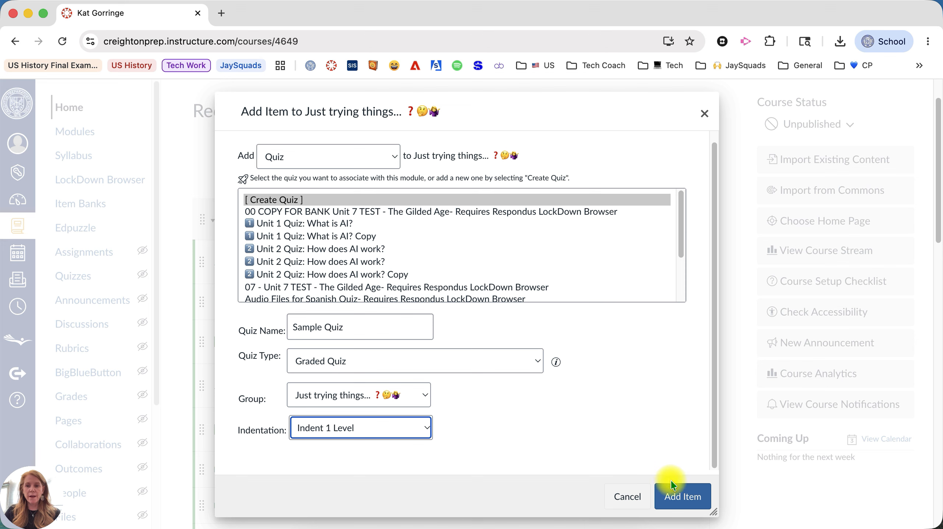
pyautogui.click(678, 495)
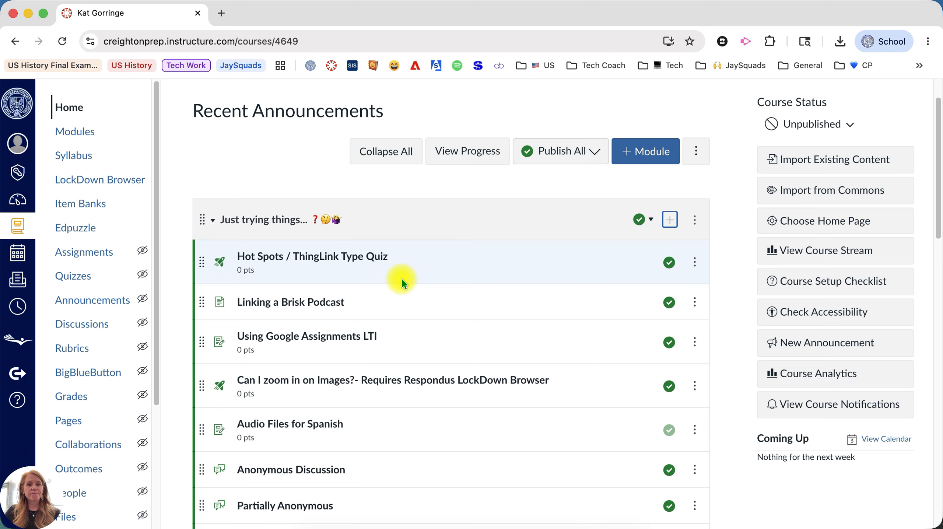
pyautogui.scroll(-10, 402, 279)
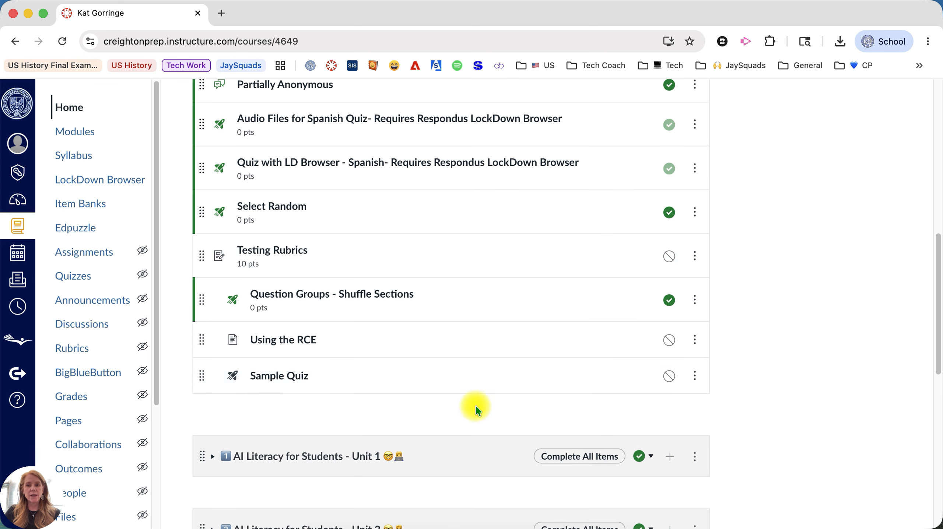
pyautogui.click(281, 378)
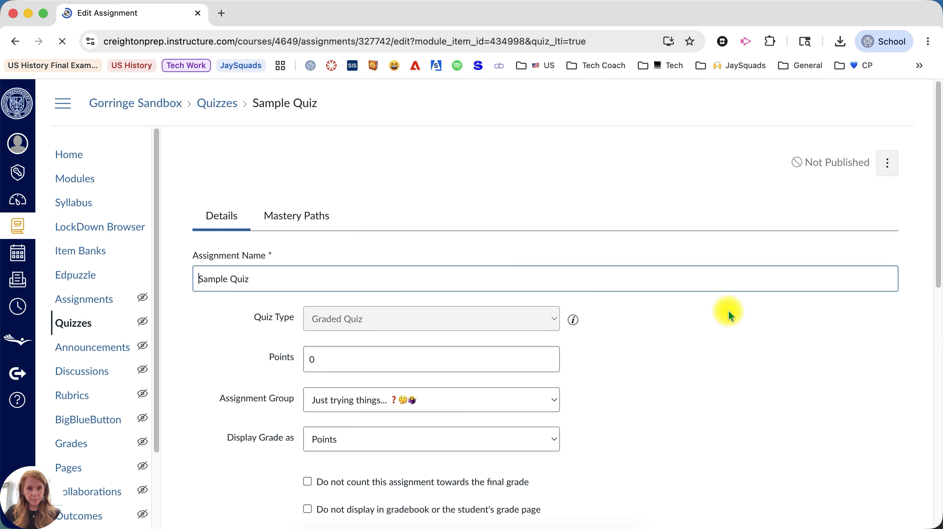
# - Set Sample Quiz's points to 10
pyautogui.scroll(-1, 574, 408)
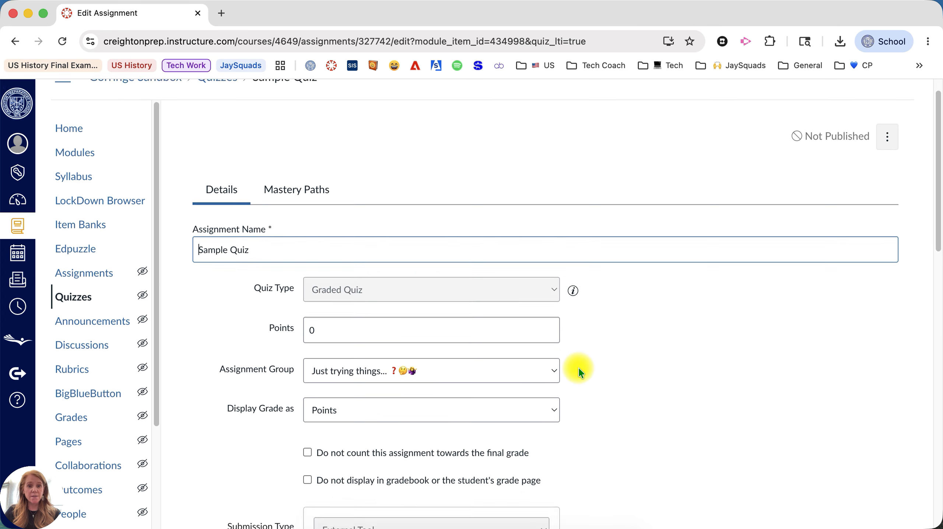
pyautogui.scroll(-15, 579, 368)
pyautogui.scroll(20, 577, 372)
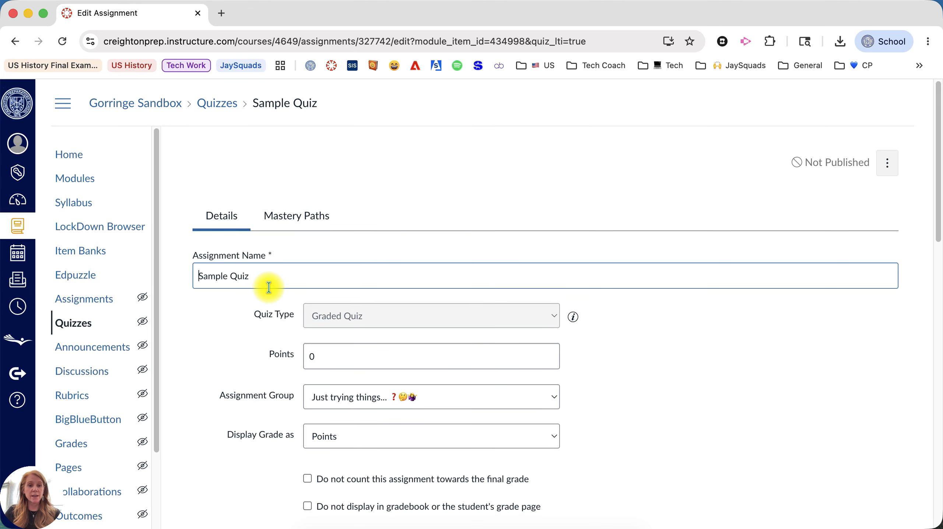
pyautogui.click(317, 358)
pyautogui.write('10')
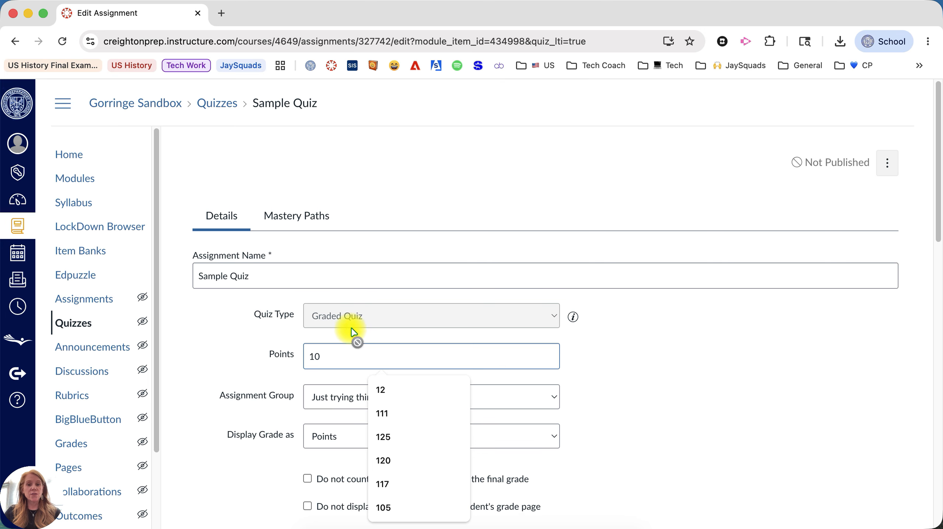
pyautogui.click(616, 364)
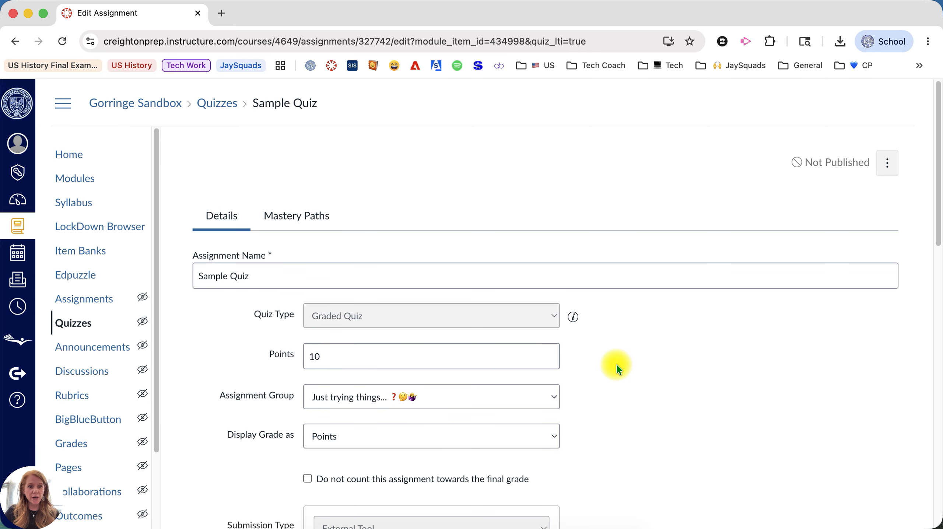
# - Save Sample Quiz and open its question builder
pyautogui.scroll(-5, 615, 365)
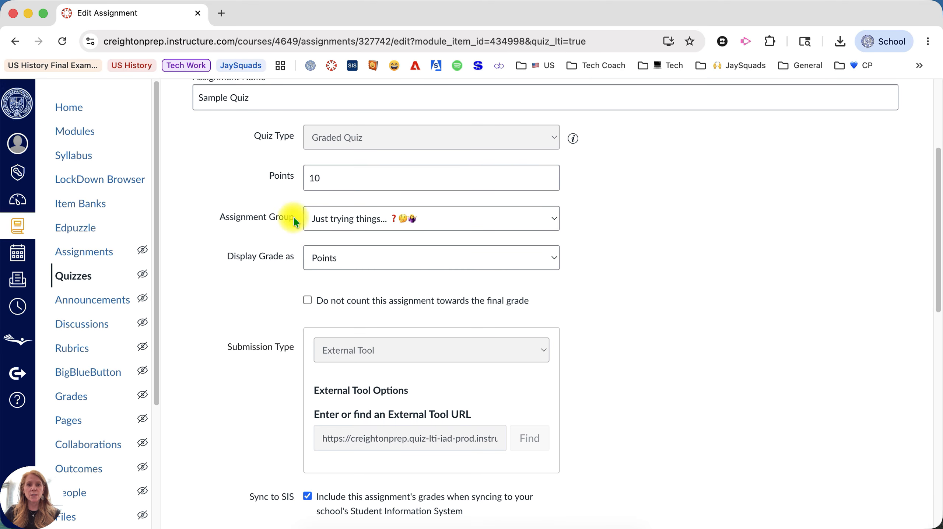
pyautogui.scroll(-9, 286, 249)
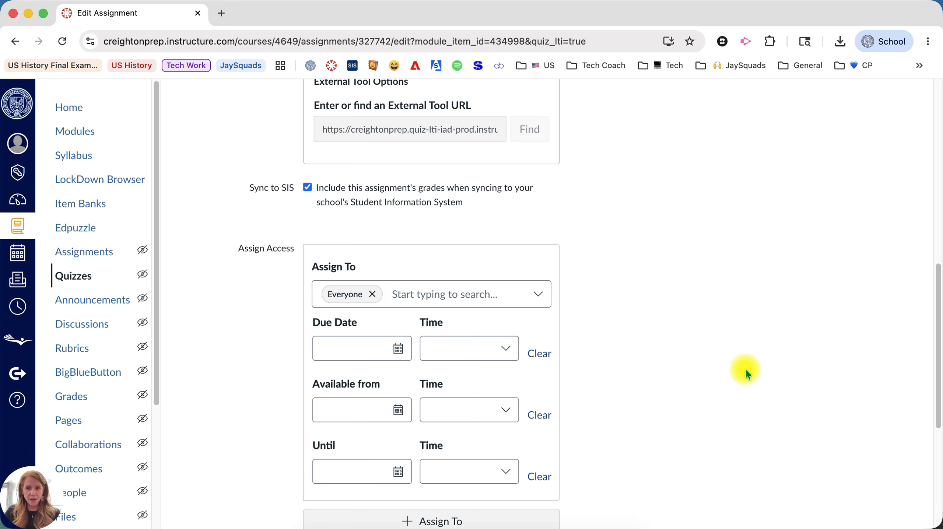
pyautogui.scroll(-8, 746, 369)
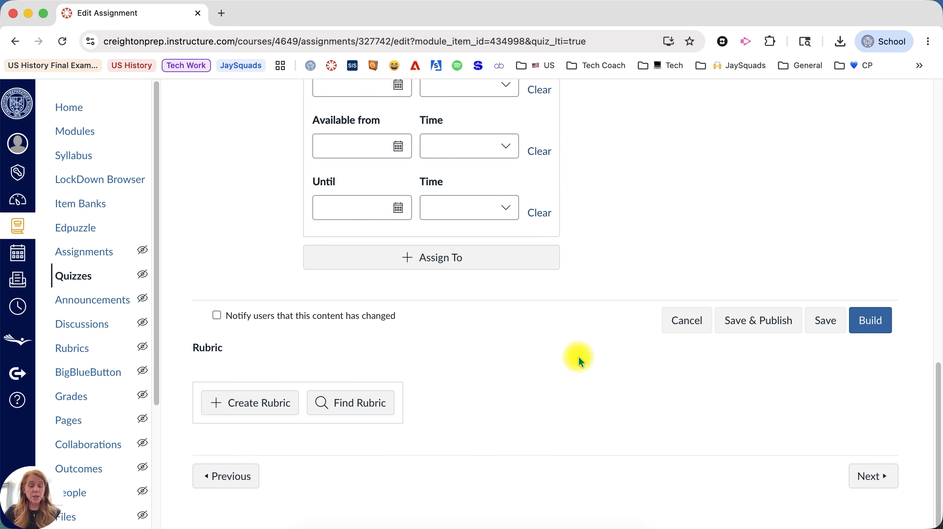
pyautogui.click(878, 327)
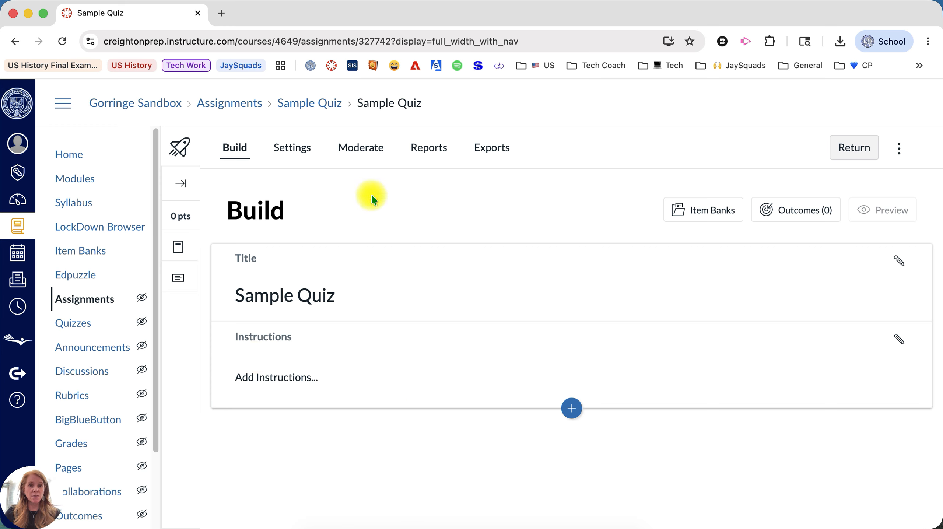
# - Open Sample Quiz's Settings and view its toggle options, all currently off
pyautogui.click(304, 150)
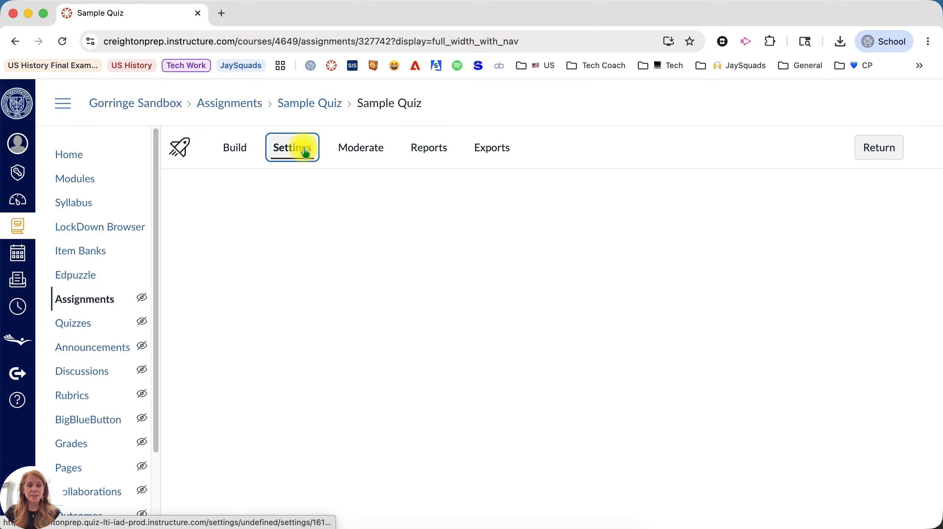
pyautogui.scroll(-3, 405, 236)
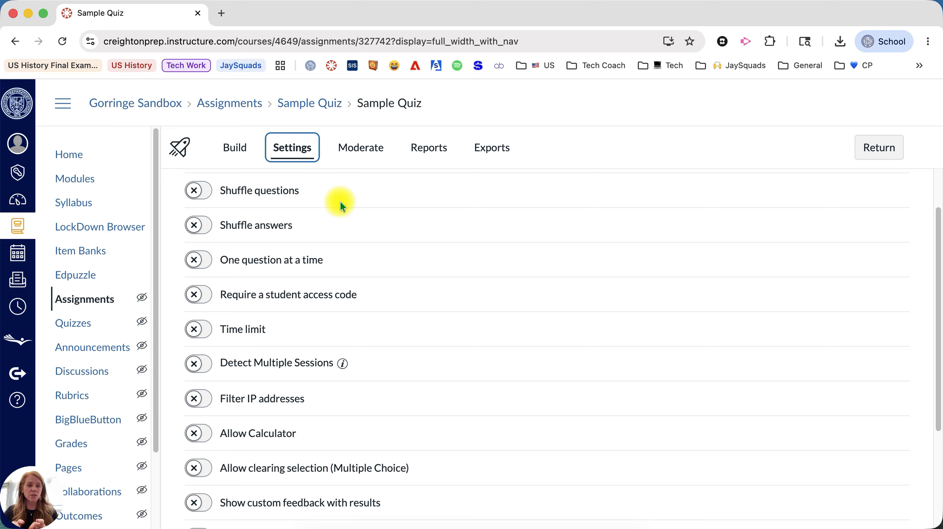
# - Turn on Shuffle questions and Shuffle answers, trying One question at a time but leaving it off
pyautogui.click(197, 189)
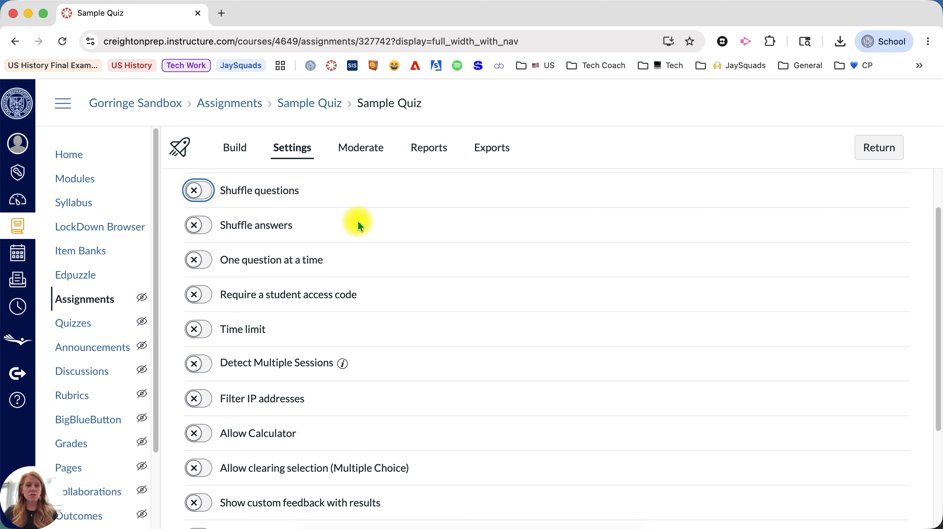
pyautogui.click(212, 224)
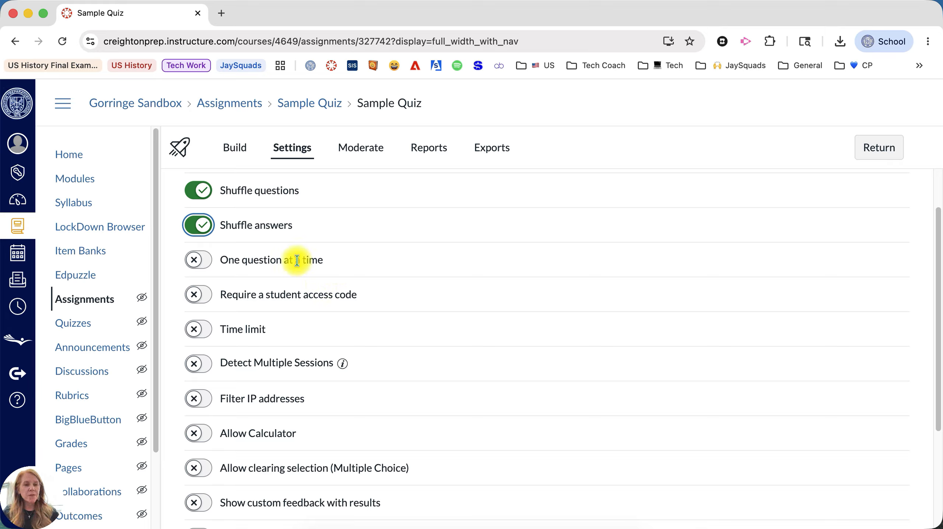
pyautogui.click(198, 259)
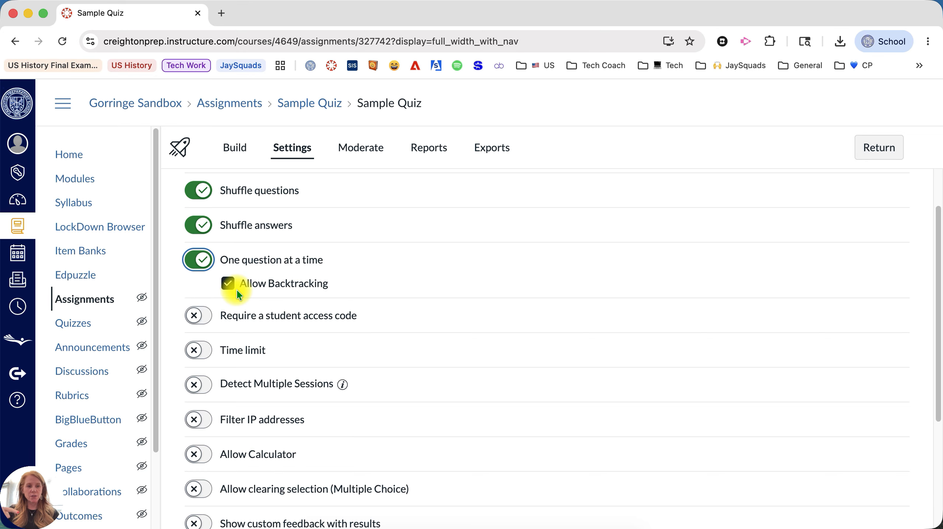
pyautogui.click(199, 260)
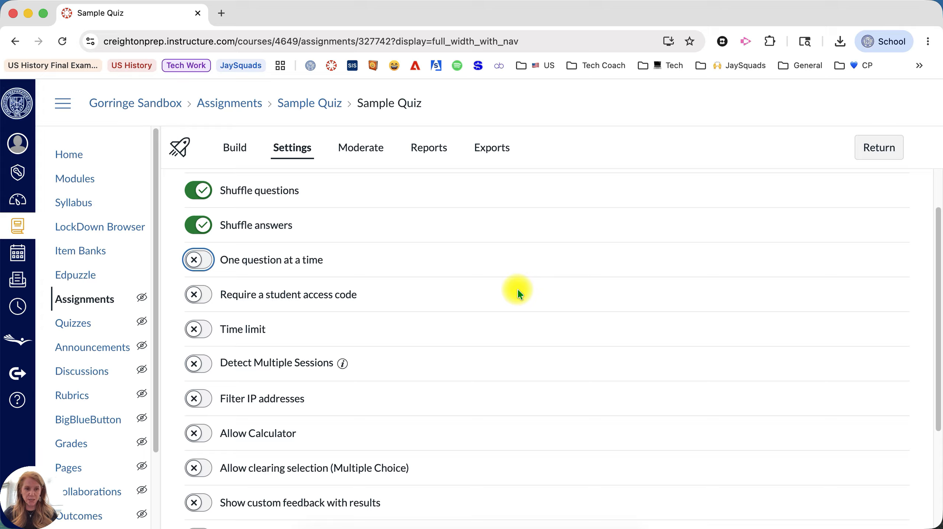
pyautogui.click(199, 261)
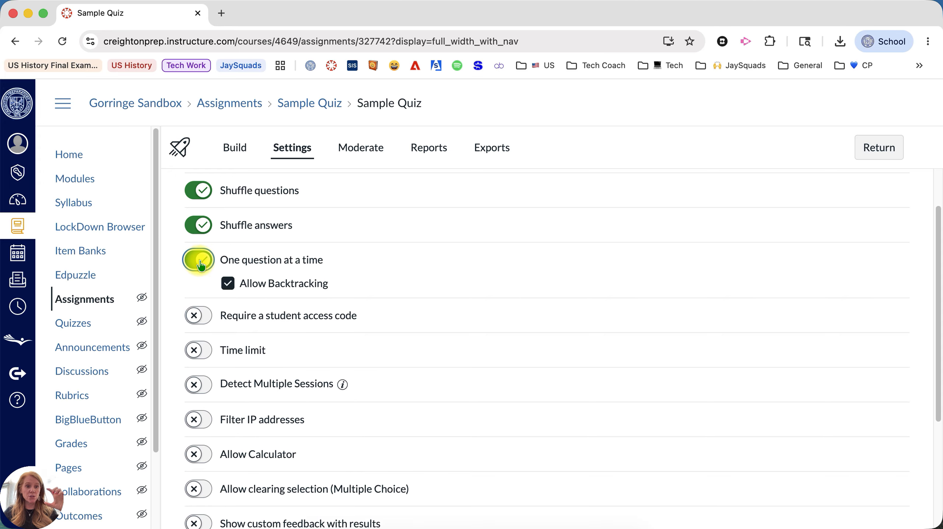
pyautogui.click(201, 264)
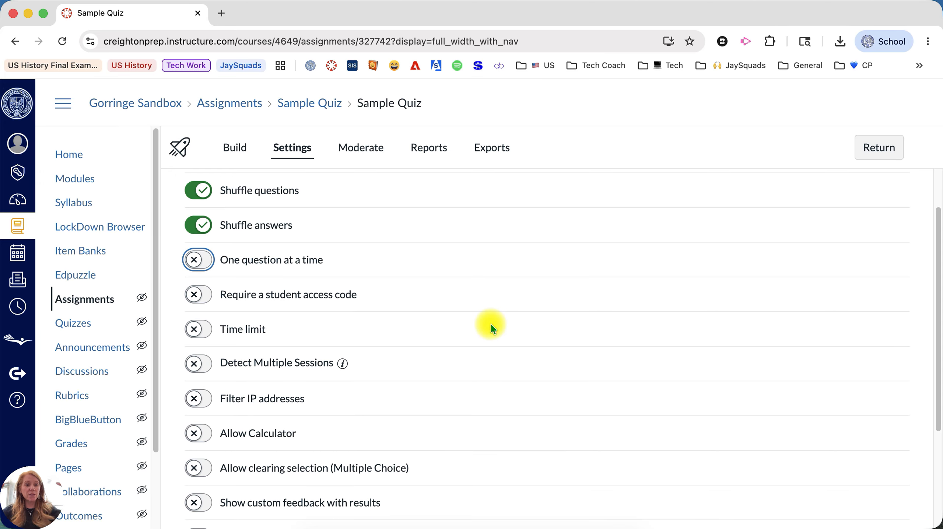
# - Require a student access code, enter the code, and show it in plain text
pyautogui.click(218, 295)
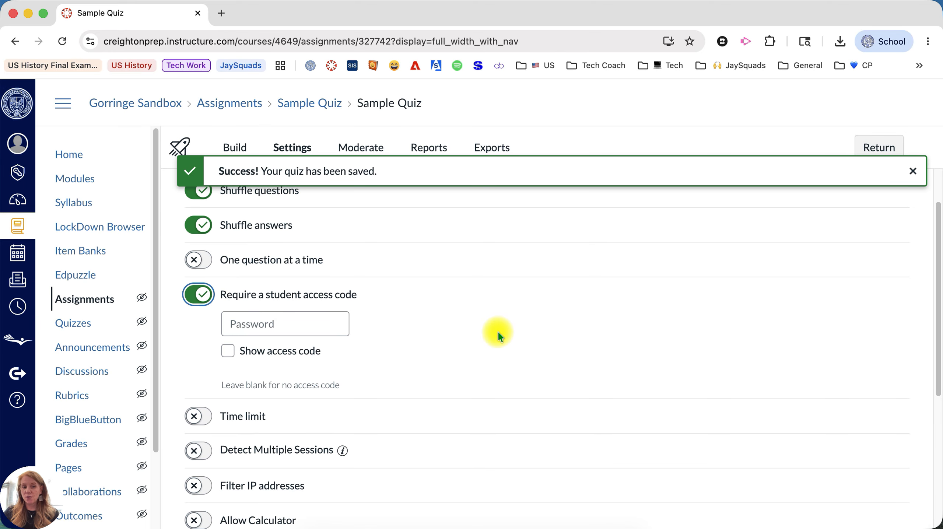
pyautogui.click(270, 321)
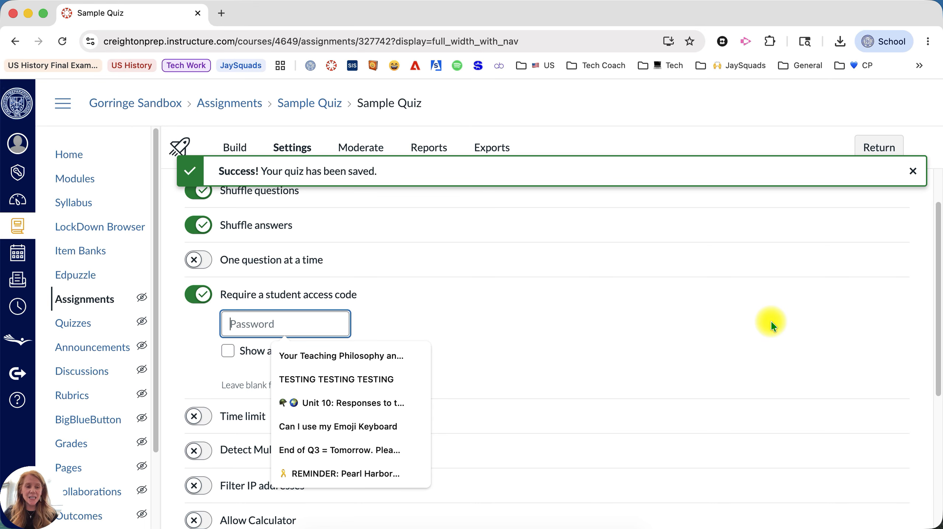
pyautogui.write('testing')
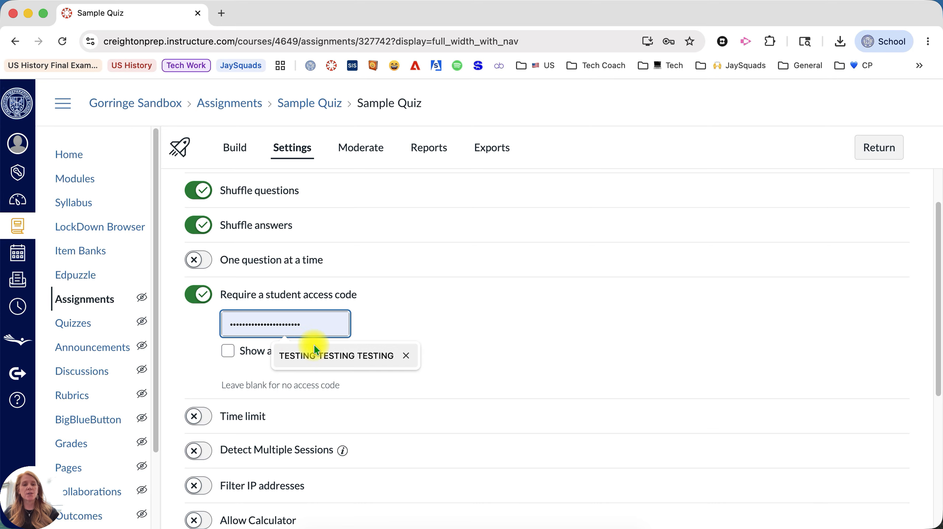
pyautogui.click(228, 350)
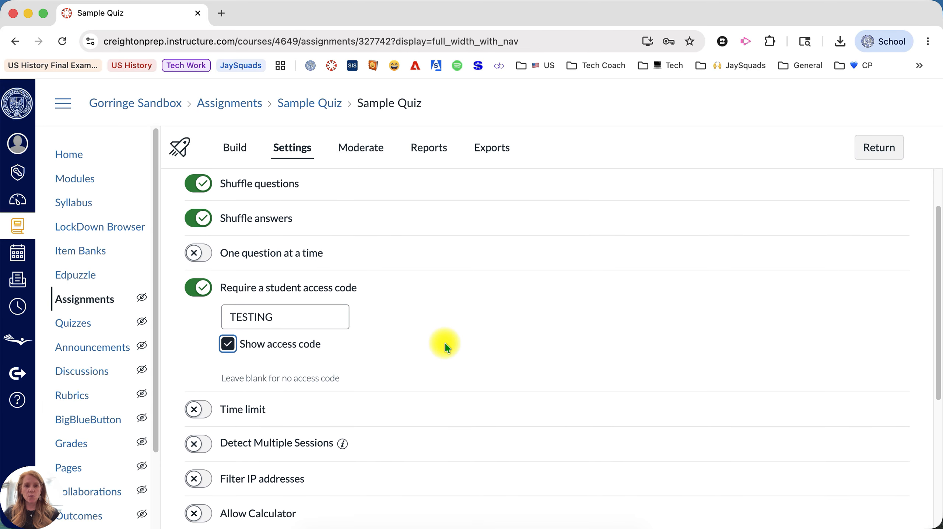
# - Enable a time limit of 10 minutes for the quiz
pyautogui.scroll(-5, 445, 343)
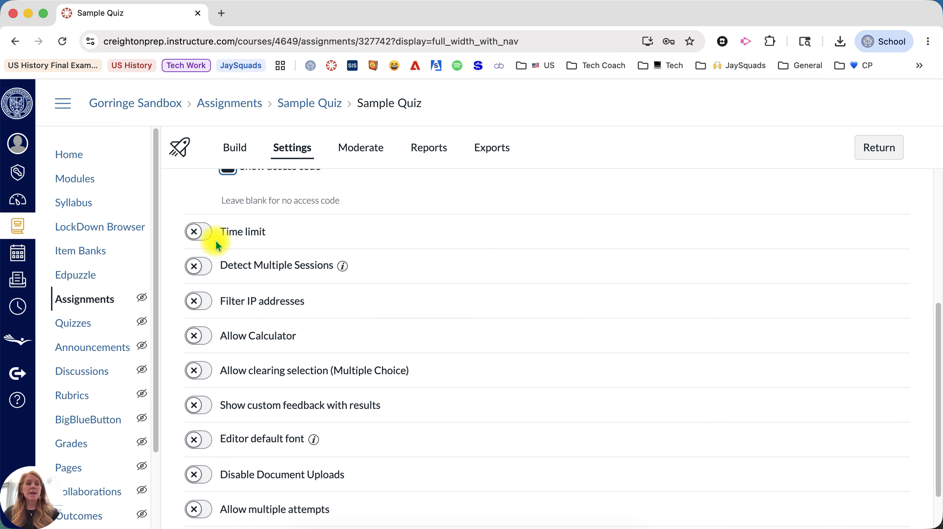
pyautogui.click(196, 232)
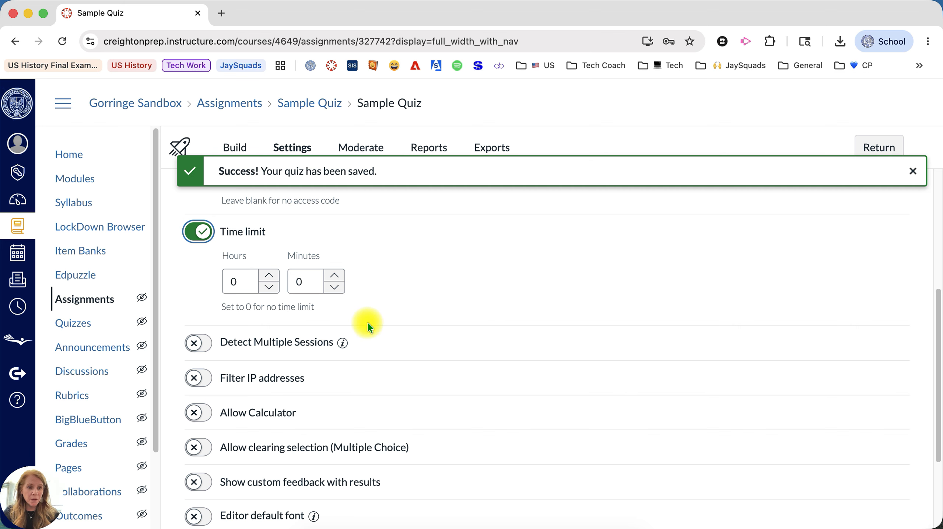
pyautogui.click(304, 283)
pyautogui.press('BackSpace')
pyautogui.write('10')
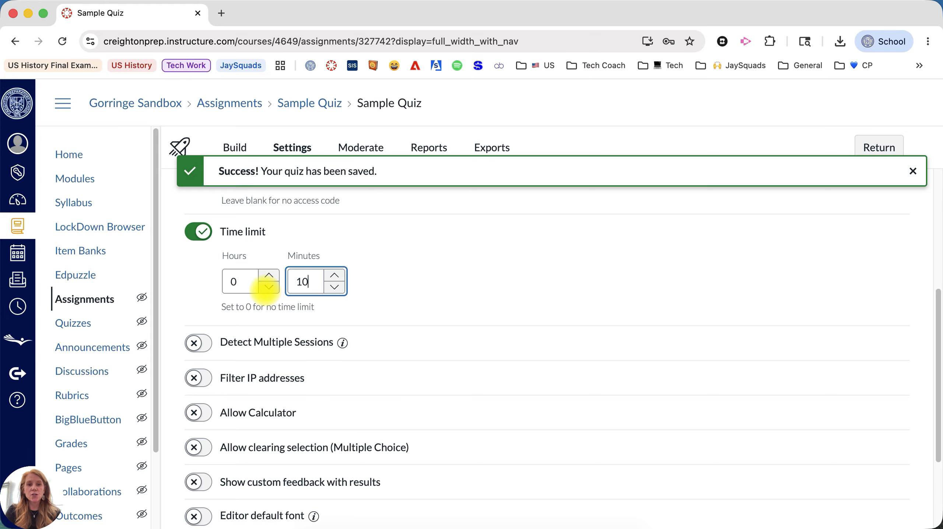
pyautogui.click(446, 257)
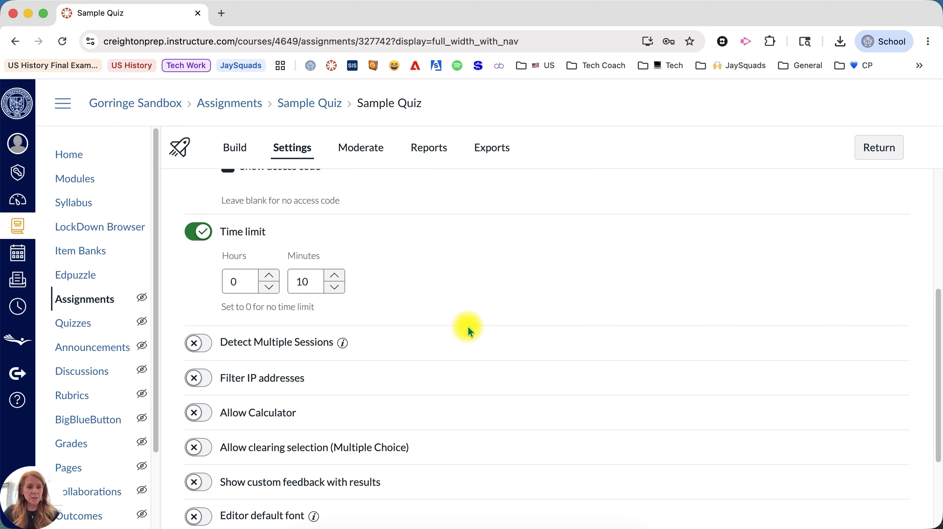
pyautogui.scroll(-4, 469, 329)
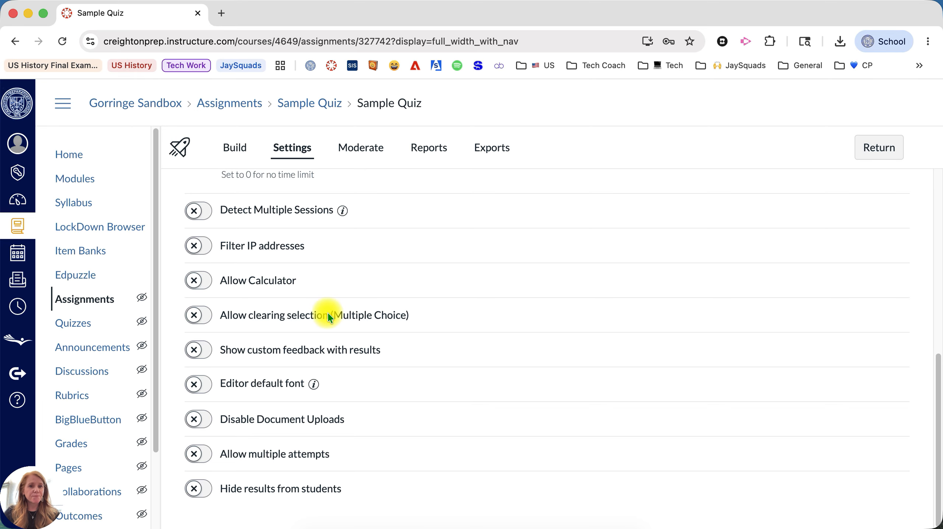
# - Switch on Disable Document Uploads so essay answers cannot include files
pyautogui.moveTo(342, 213)
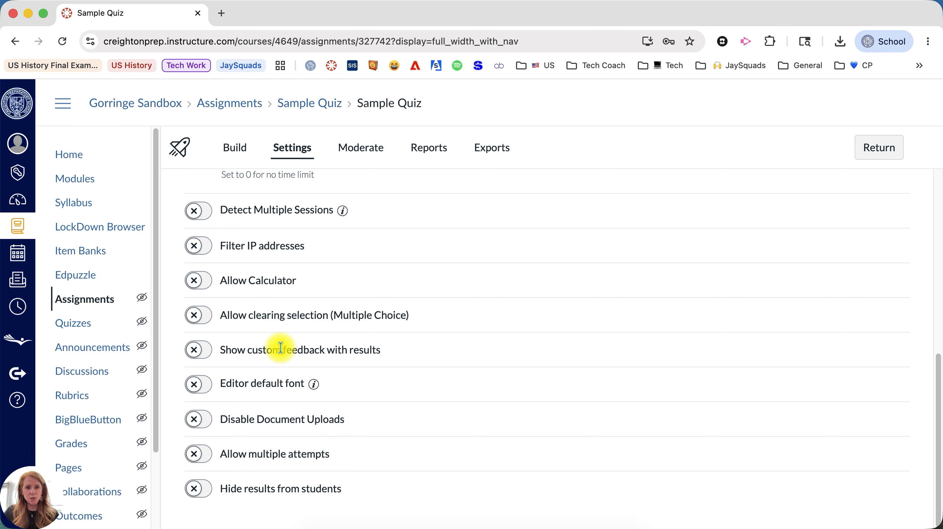
pyautogui.moveTo(313, 389)
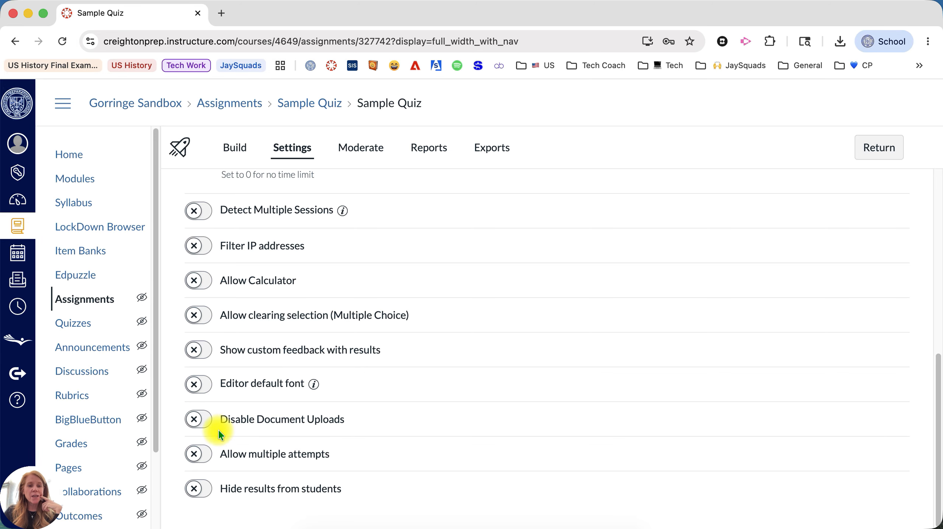
pyautogui.click(202, 419)
pyautogui.scroll(-1, 368, 412)
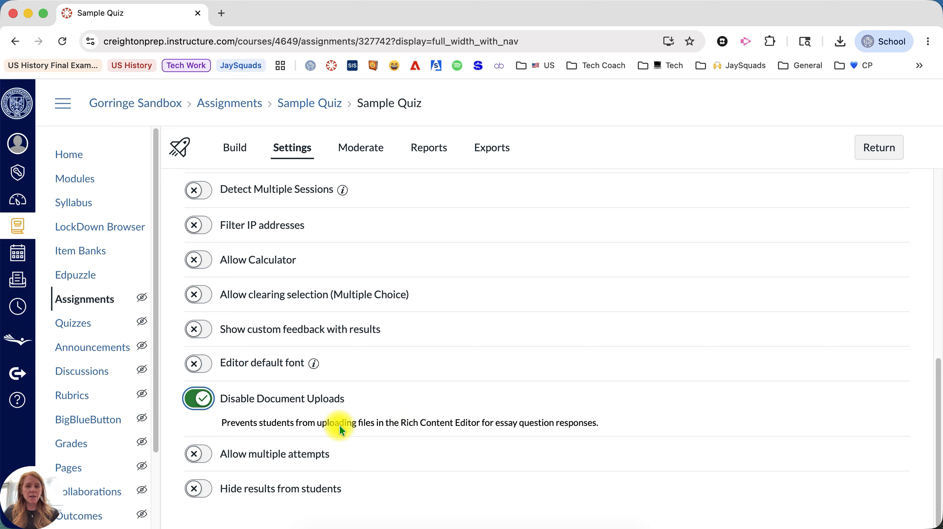
# - Allow multiple attempts, keeping Highest score, limited to 2, with time required between attempts
pyautogui.click(200, 455)
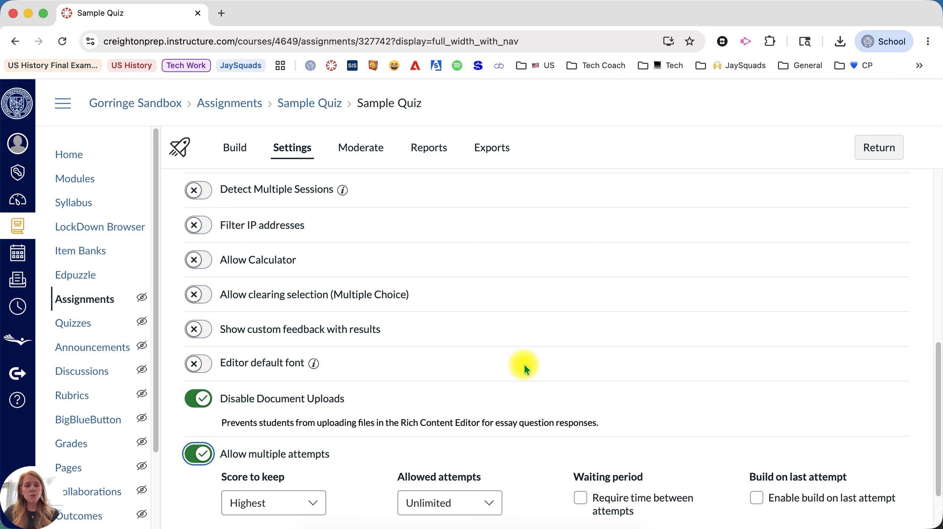
pyautogui.scroll(-2, 523, 366)
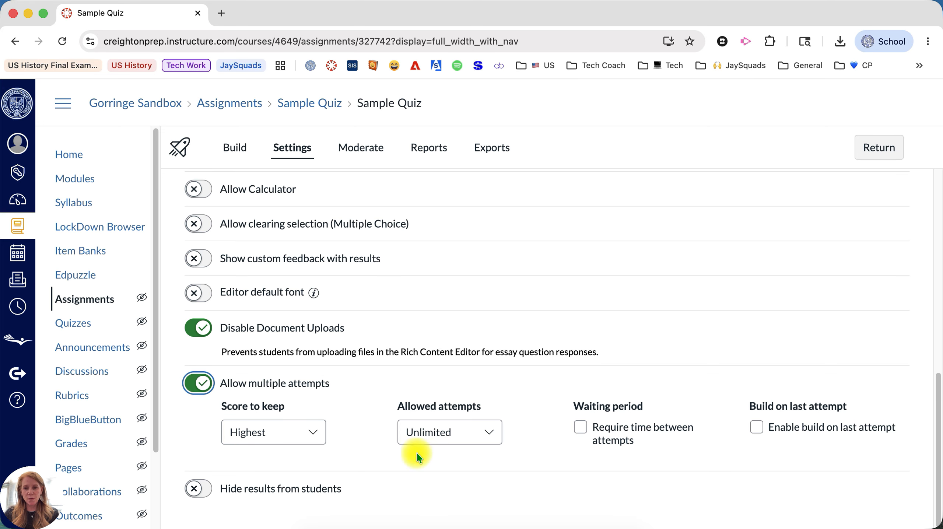
pyautogui.click(288, 431)
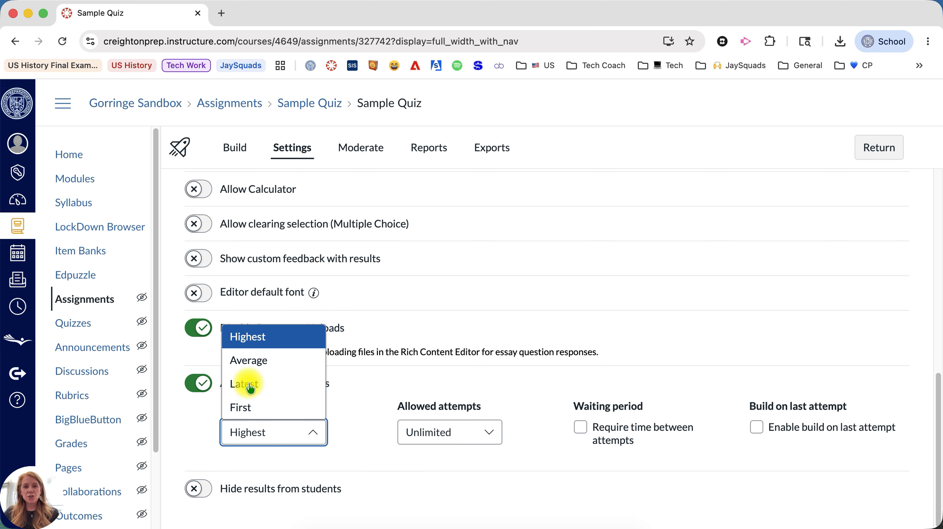
pyautogui.click(248, 339)
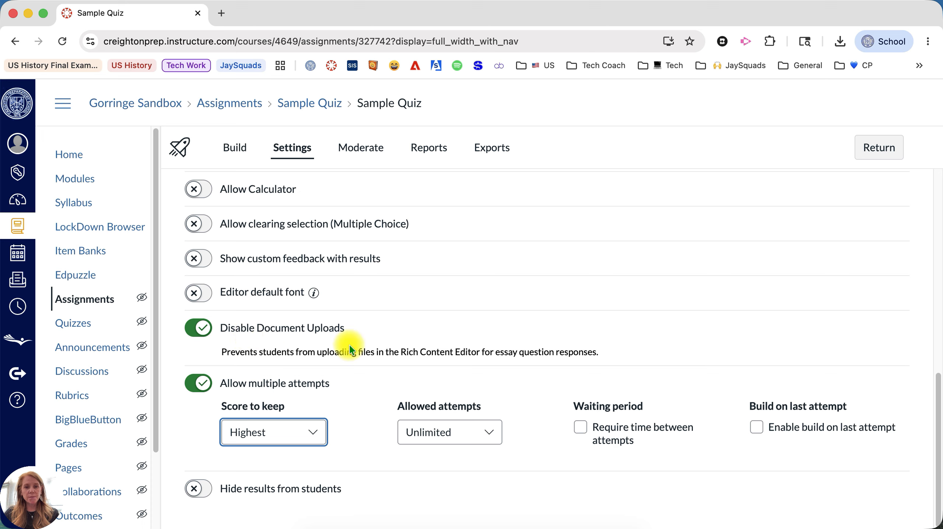
pyautogui.click(464, 435)
pyautogui.click(444, 480)
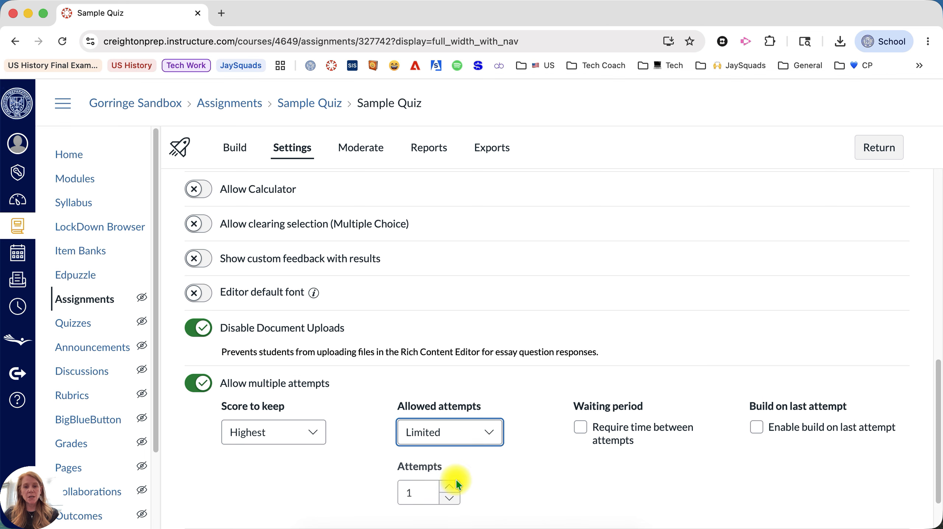
pyautogui.click(450, 486)
pyautogui.scroll(-2, 531, 460)
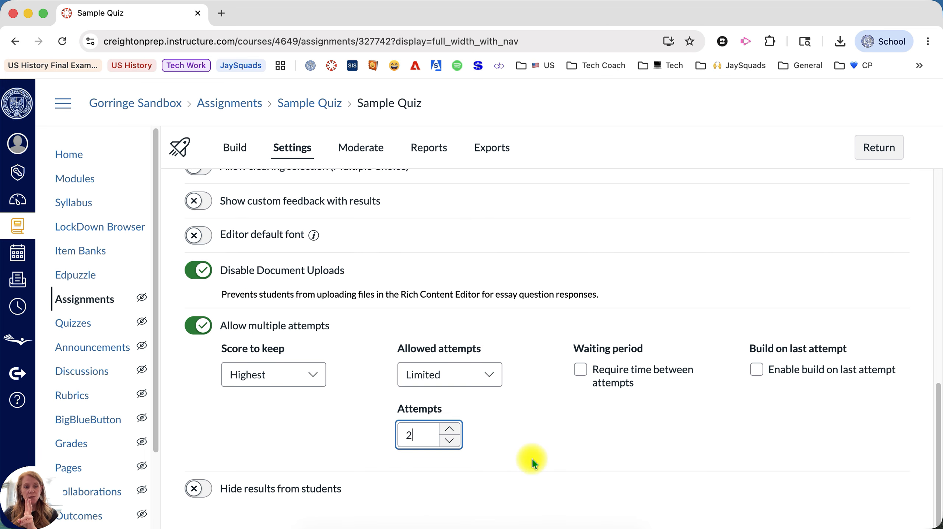
pyautogui.click(580, 368)
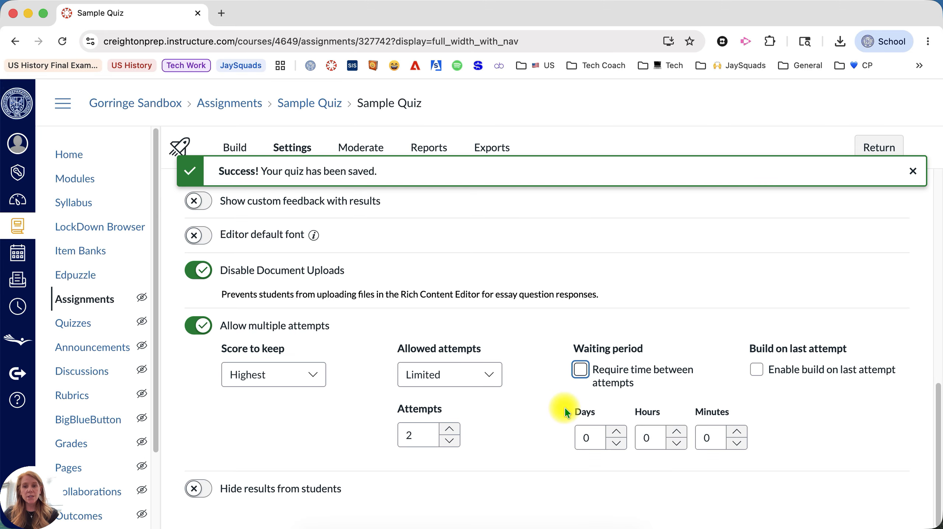
# - Set the waiting period to 1 day and enable build on last attempt
pyautogui.click(616, 432)
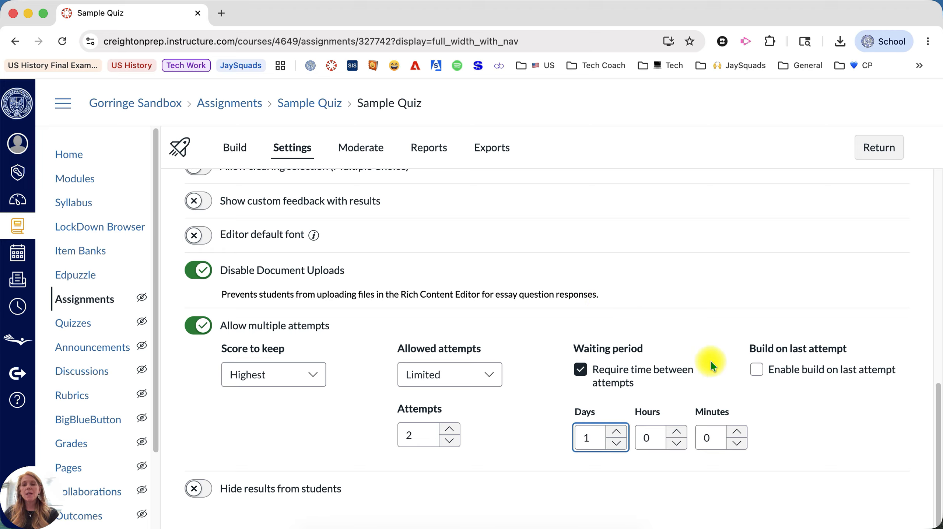
pyautogui.click(756, 369)
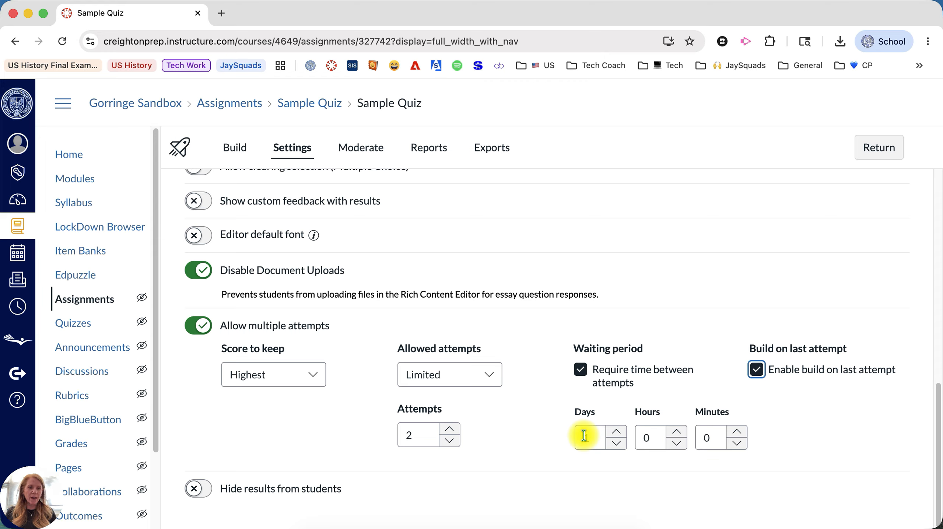
pyautogui.write('1')
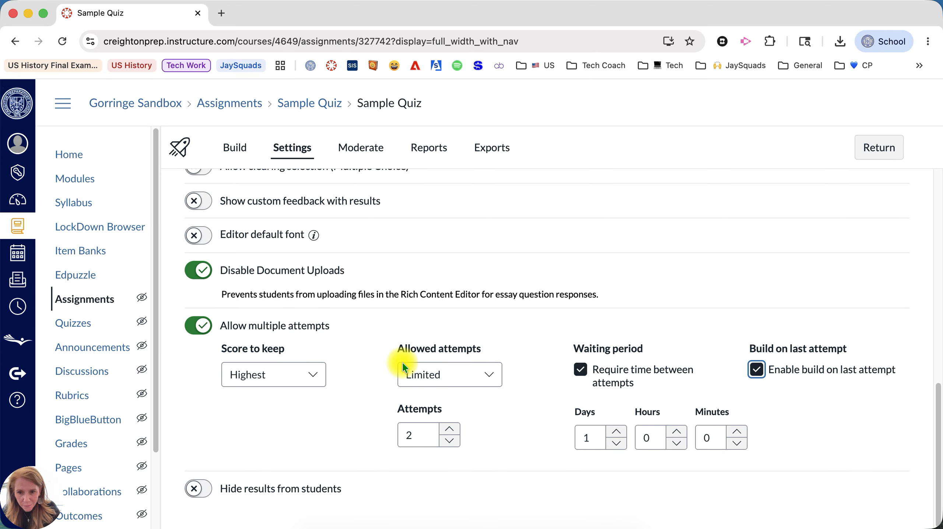
# - Turn on Hide results from students, leaving points awarded and points possible hidden
pyautogui.click(203, 487)
pyautogui.scroll(-2, 405, 376)
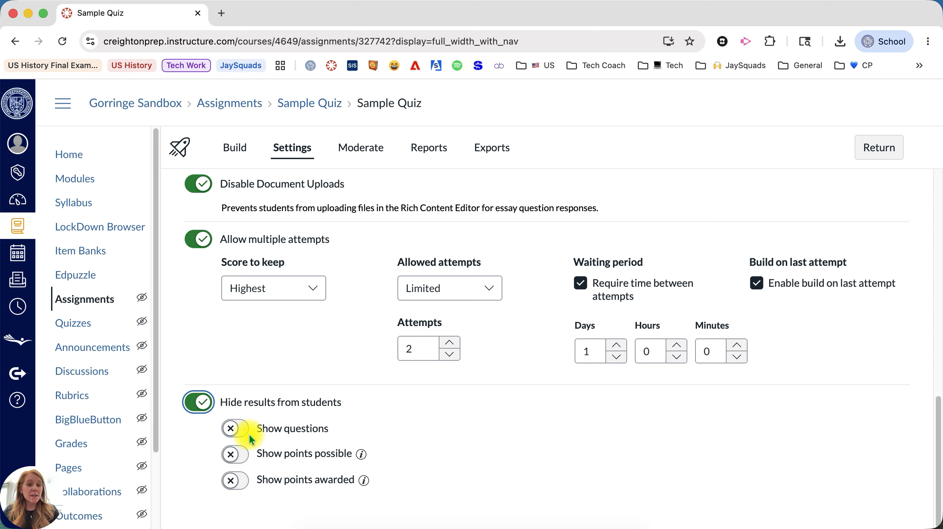
pyautogui.click(234, 481)
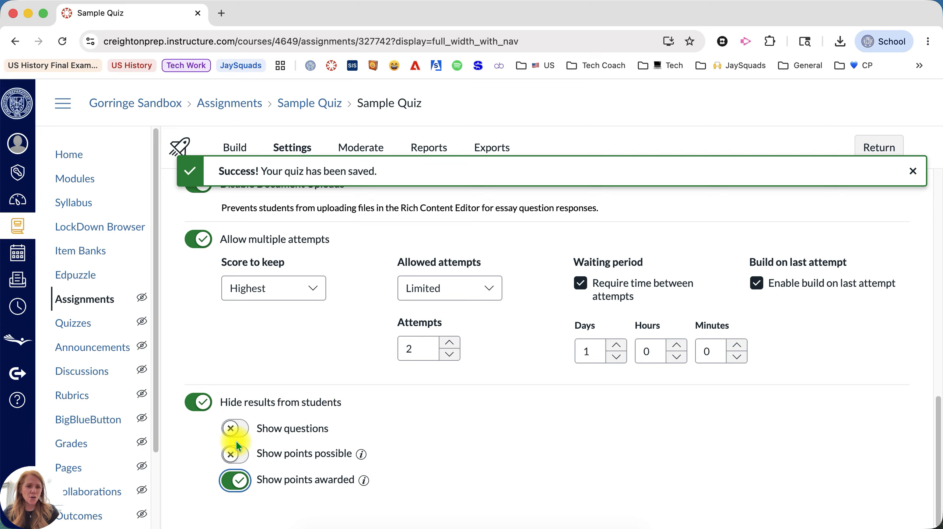
pyautogui.click(236, 453)
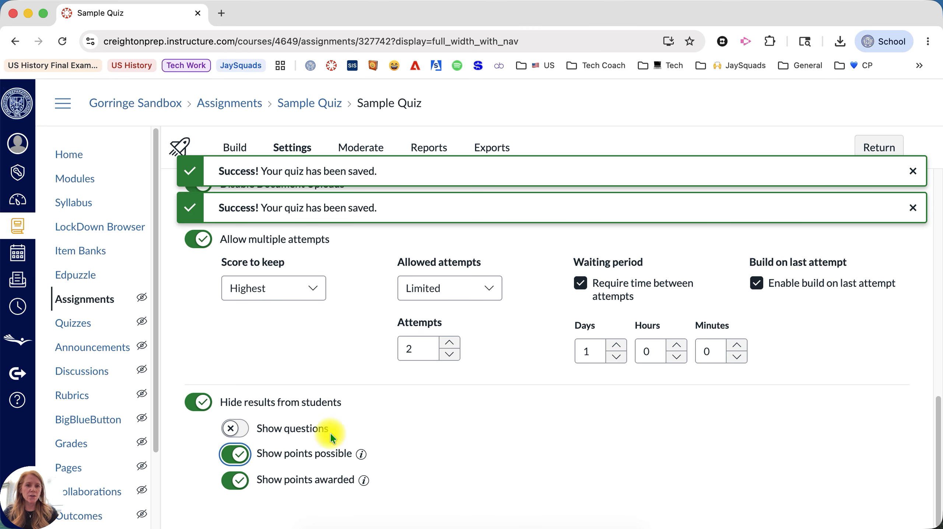
pyautogui.click(233, 480)
pyautogui.click(231, 450)
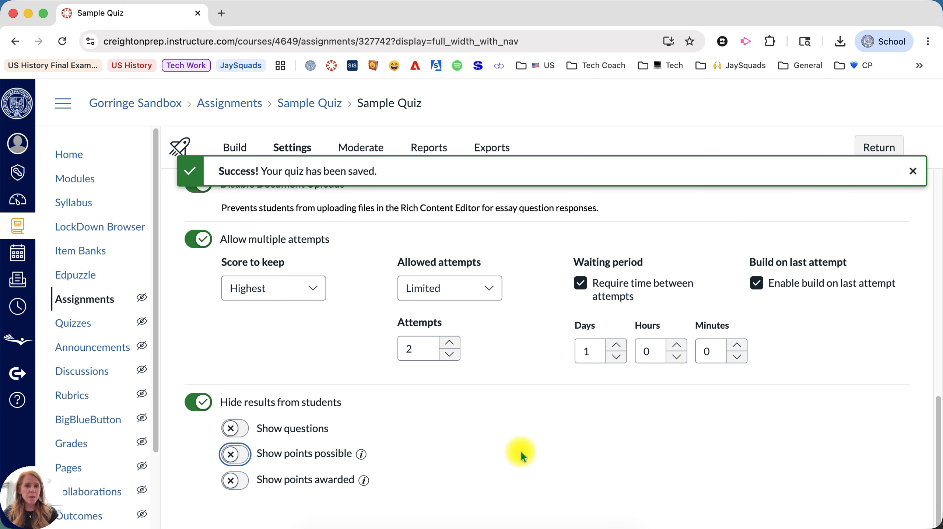
# - Return from the quiz settings to the course Modules page
pyautogui.scroll(15, 520, 451)
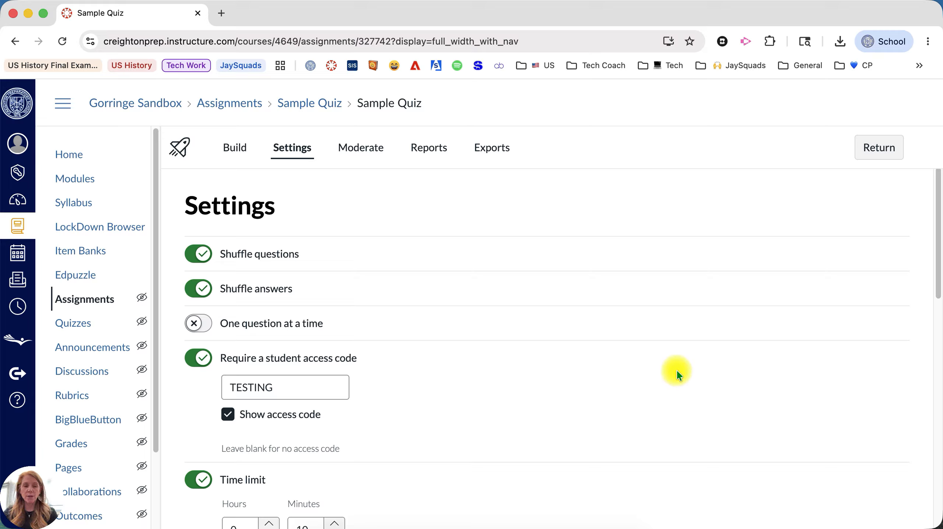
pyautogui.click(878, 147)
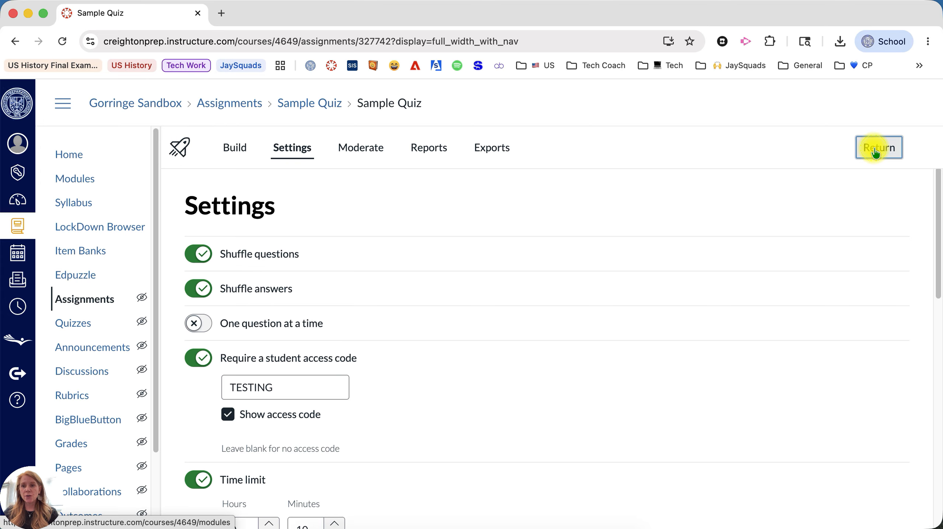